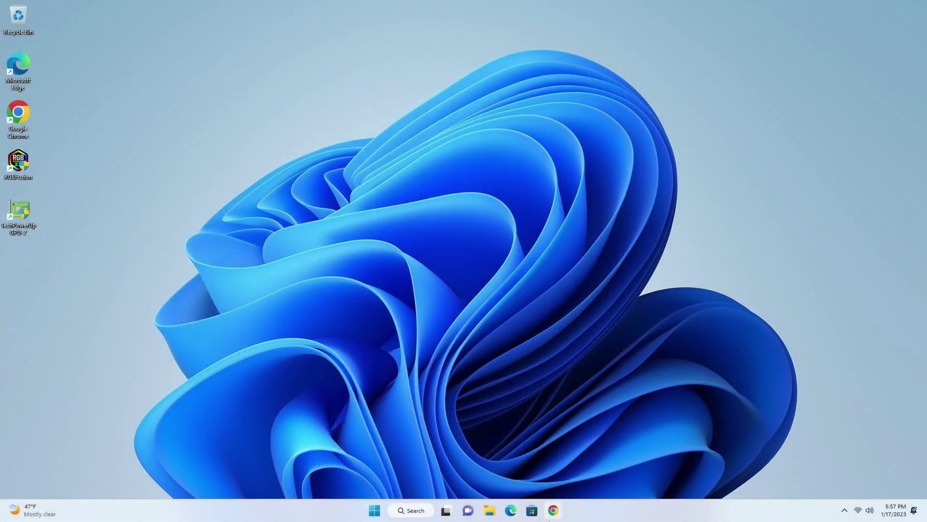
- Bring Chrome forward and load amd.com in place of the YouTube channel page
{"action": "left_click", "coordinate": [550, 516]}
{"action": "left_click", "coordinate": [209, 24]}
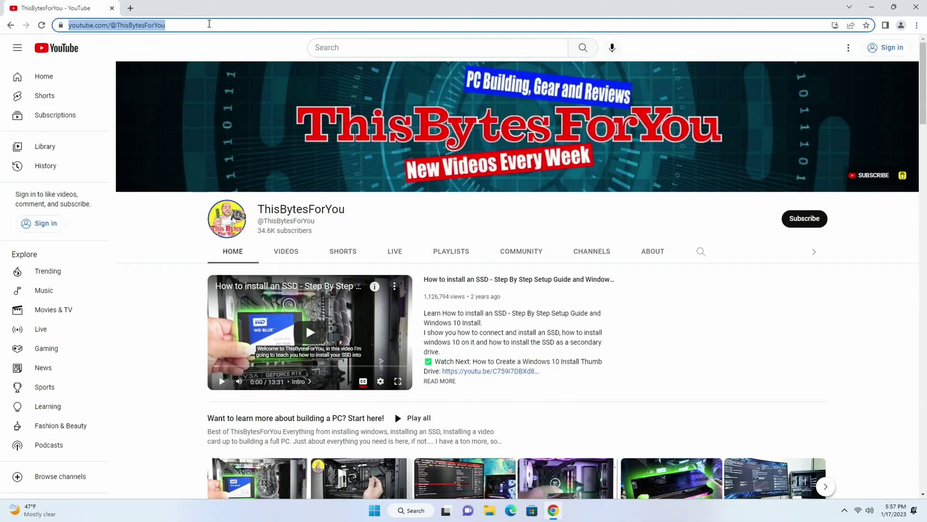
{"action": "type", "text": "amd.com"}
{"action": "key", "text": "Return"}
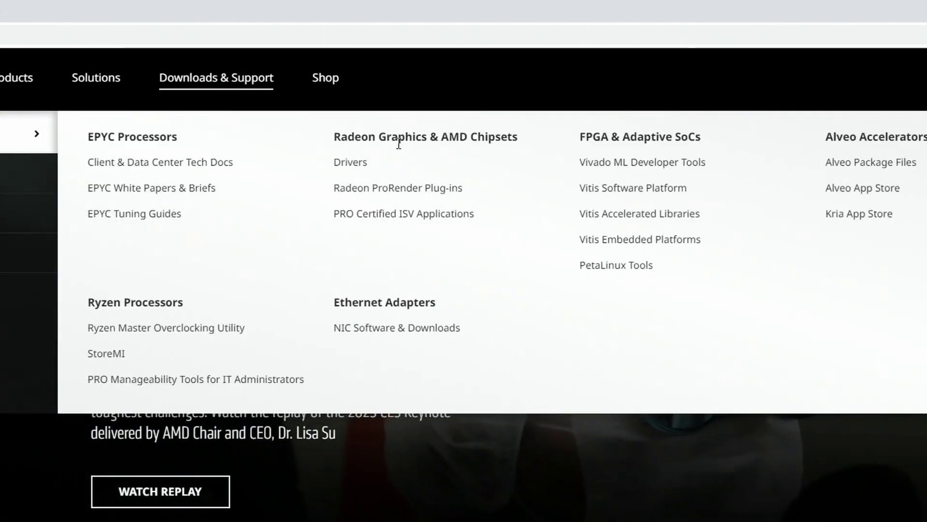
- Find drivers for the Radeon RX 7900 XT via Graphics > RX 7000 Series > RX 7900 Series
{"action": "left_click", "coordinate": [348, 164]}
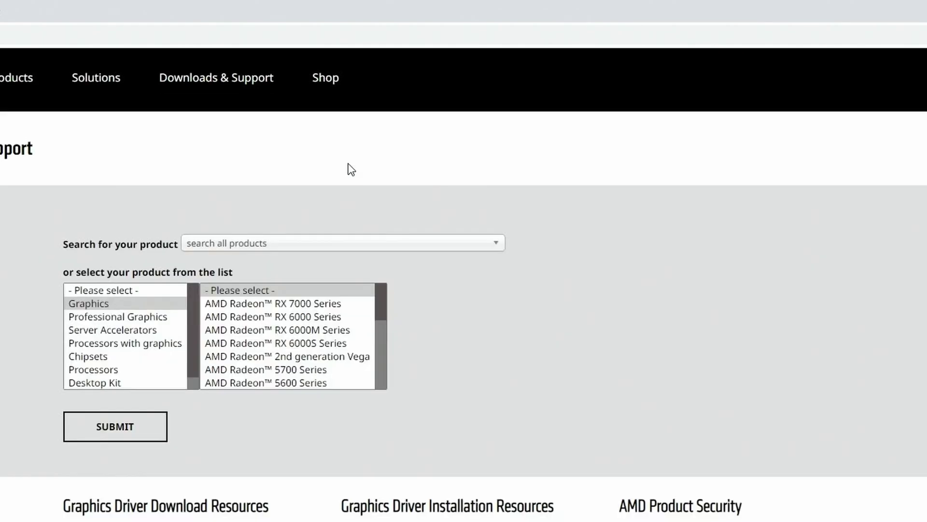
{"action": "left_click", "coordinate": [82, 306]}
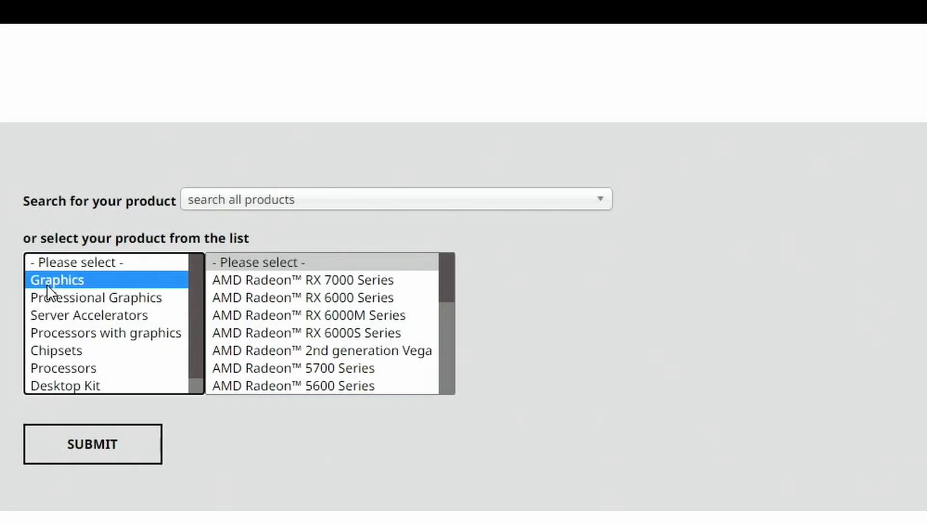
{"action": "left_click", "coordinate": [294, 282]}
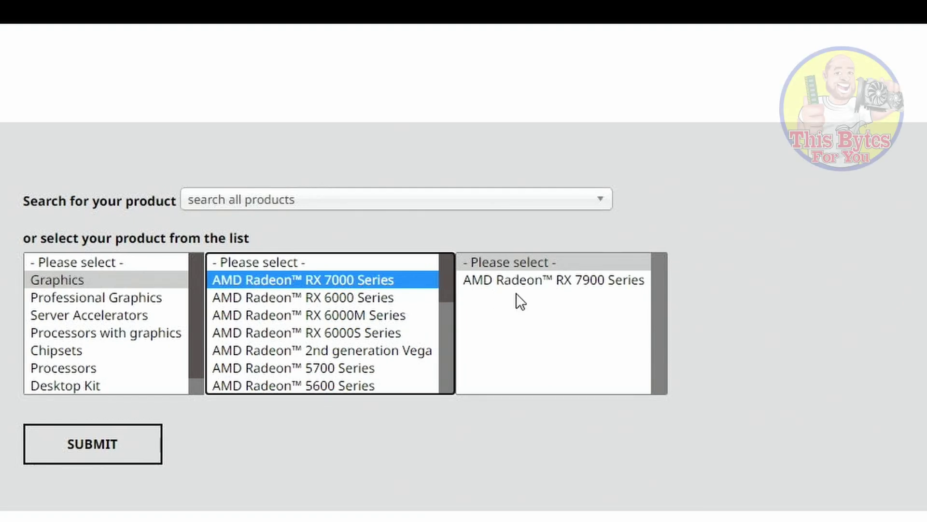
{"action": "left_click", "coordinate": [556, 282]}
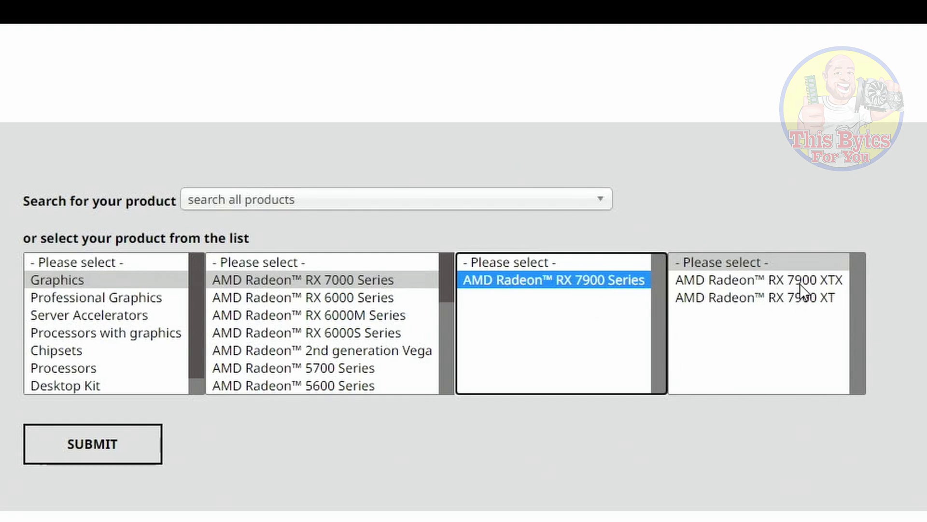
{"action": "left_click", "coordinate": [792, 299]}
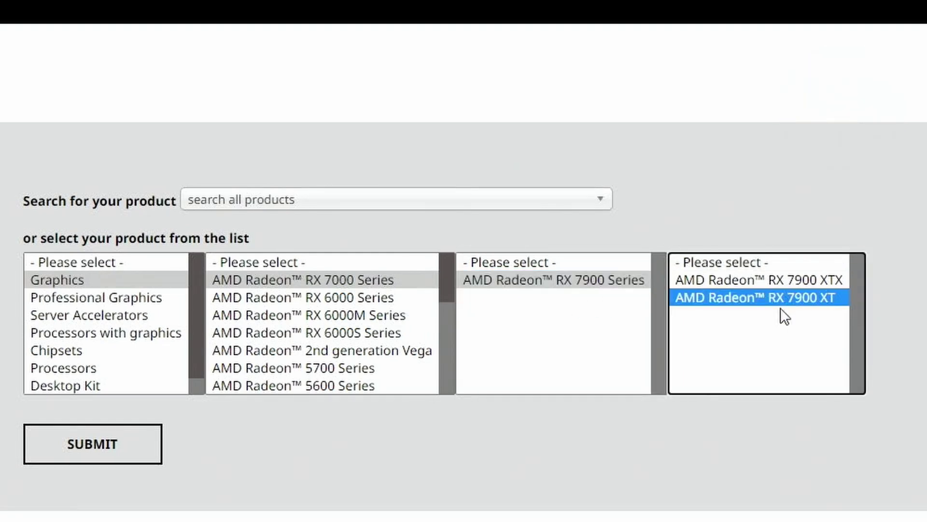
{"action": "left_click", "coordinate": [120, 444]}
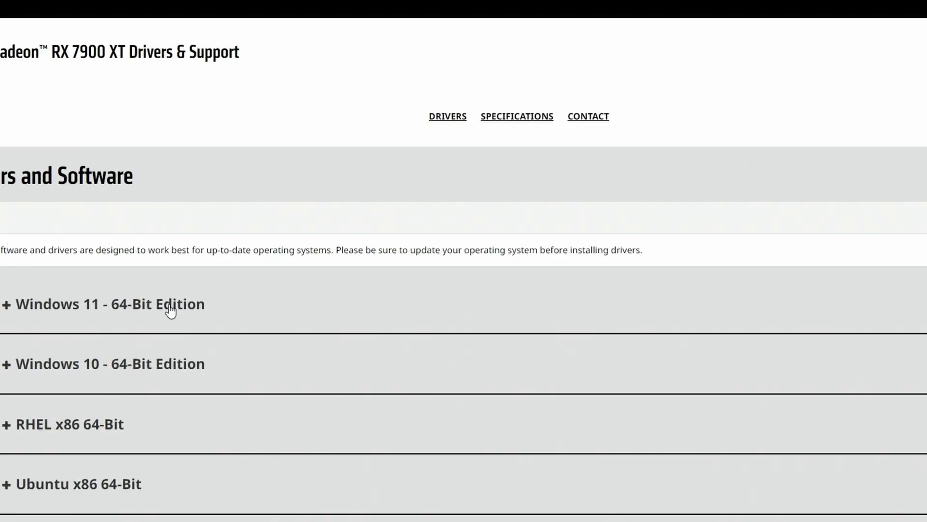
- Check the Adrenalin 23.1.1 release notes, then download the Windows 11 64-Bit driver
{"action": "left_click", "coordinate": [197, 298]}
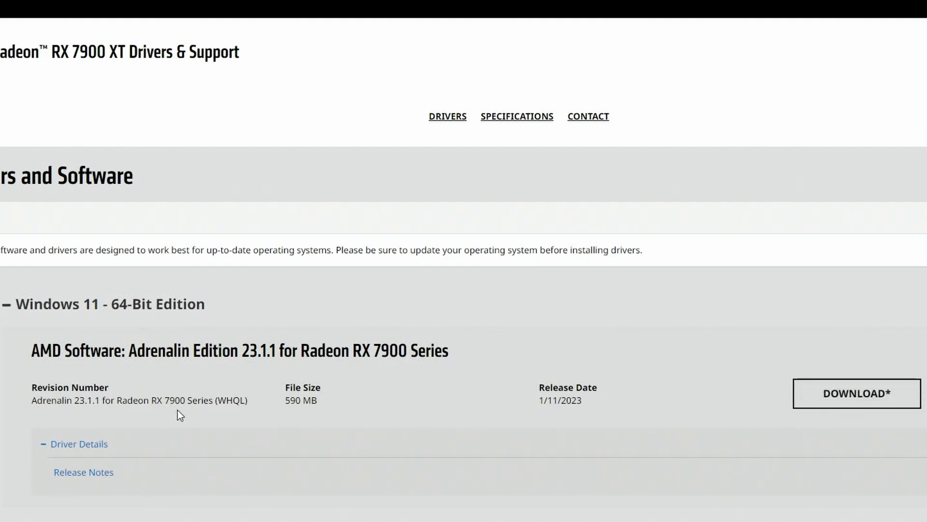
{"action": "left_click", "coordinate": [90, 473]}
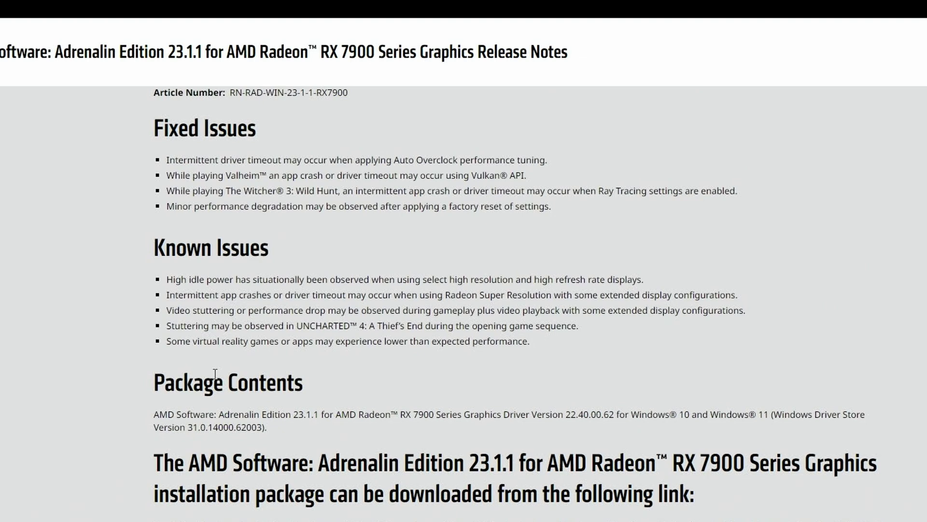
{"action": "key", "text": "alt+Left"}
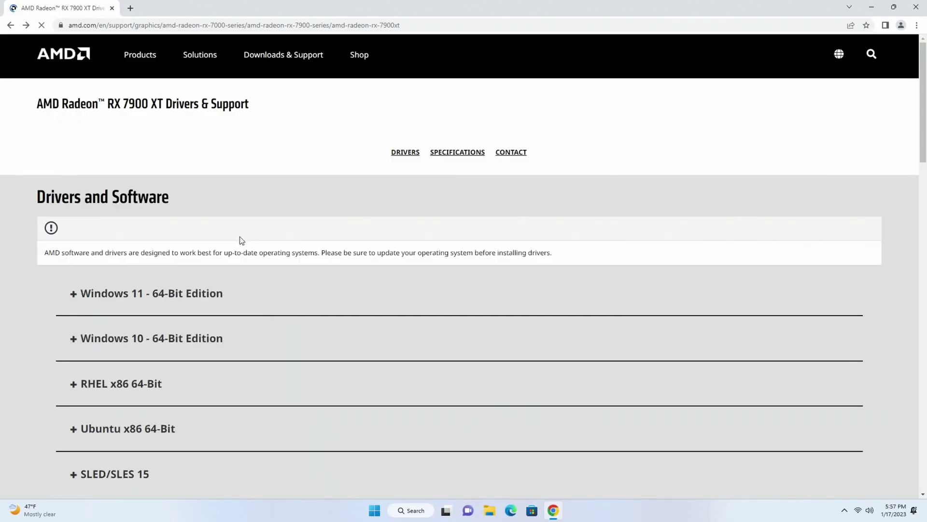
{"action": "left_click", "coordinate": [149, 298]}
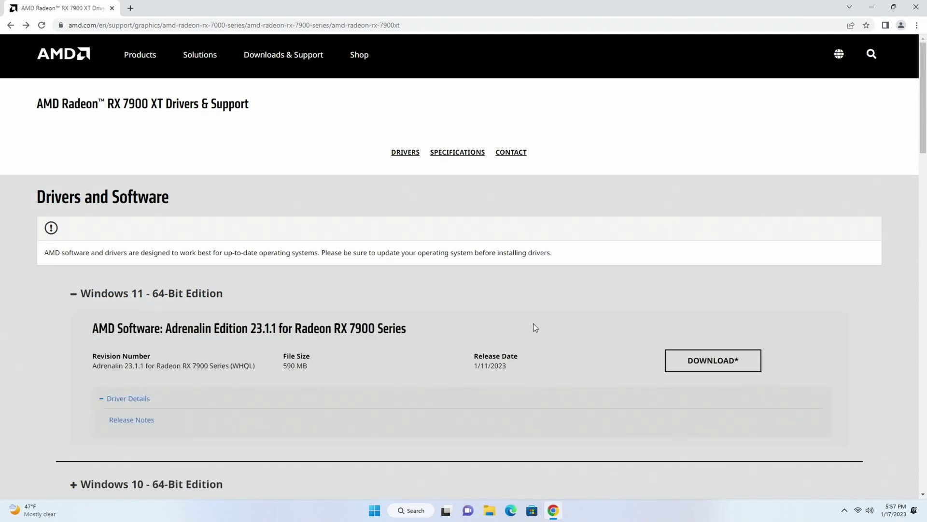
{"action": "left_click", "coordinate": [712, 363]}
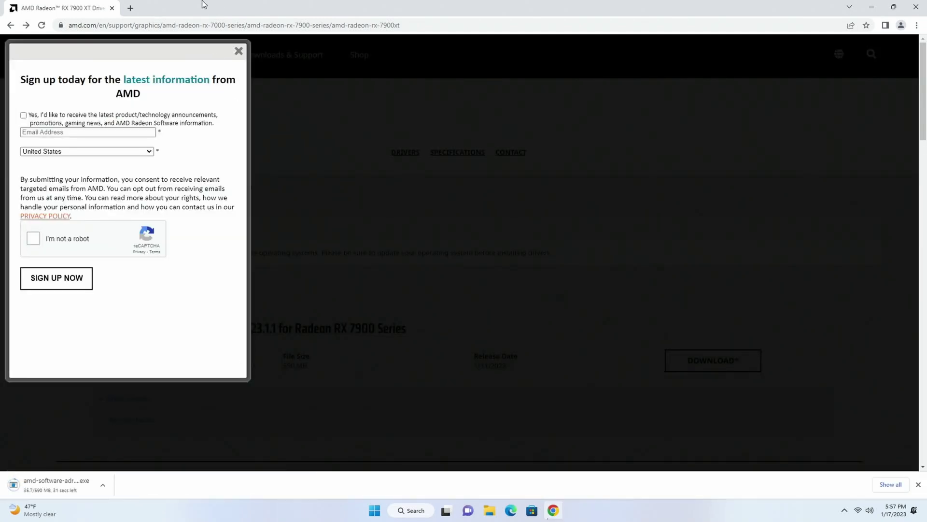
- Load wagnardsoft.com in the browser
{"action": "left_click", "coordinate": [183, 25]}
{"action": "type", "text": "wagna"}
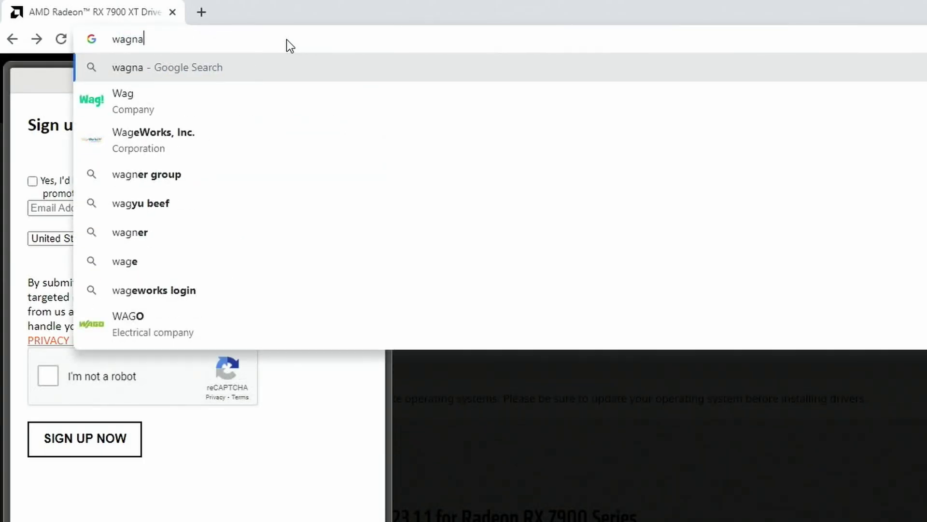
{"action": "type", "text": "rdsoft.com"}
{"action": "key", "text": "Return"}
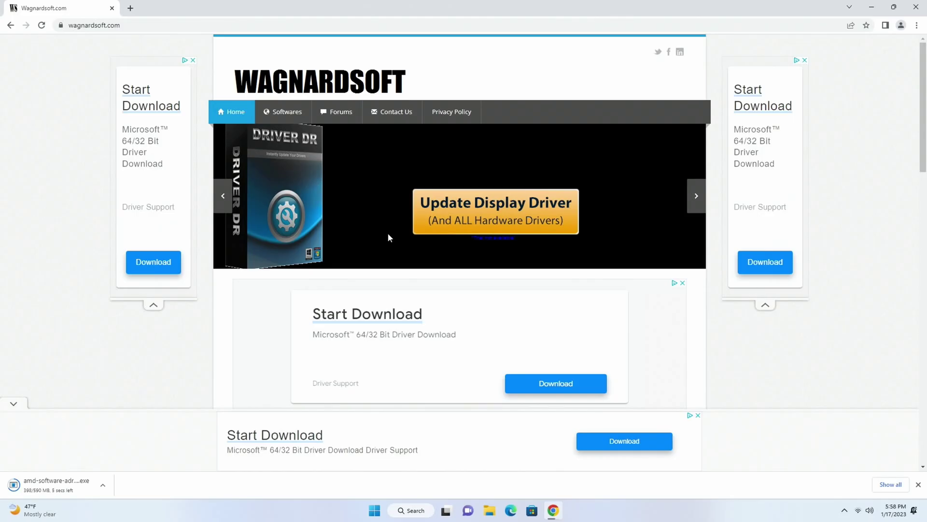
- Download DDU v18.0.5.9 from the Display Driver Uninstaller download and support thread
{"action": "scroll", "coordinate": [611, 373], "scroll_direction": "down", "scroll_amount": 4}
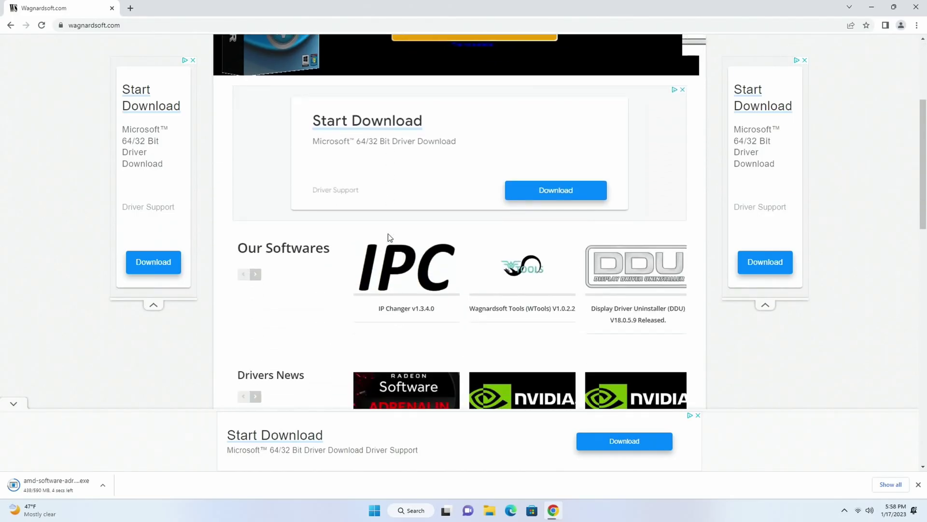
{"action": "scroll", "coordinate": [389, 237], "scroll_direction": "down", "scroll_amount": 2}
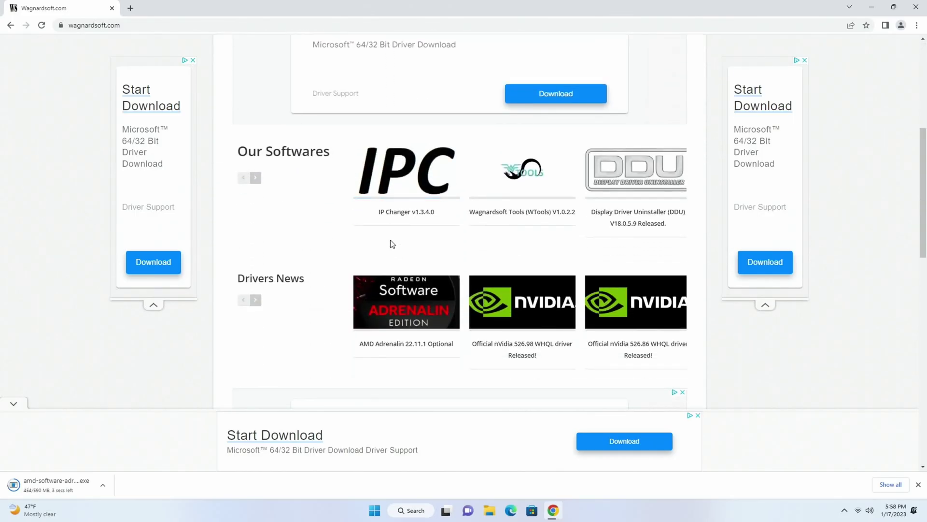
{"action": "left_click", "coordinate": [630, 169]}
{"action": "scroll", "coordinate": [629, 169], "scroll_direction": "down", "scroll_amount": 3}
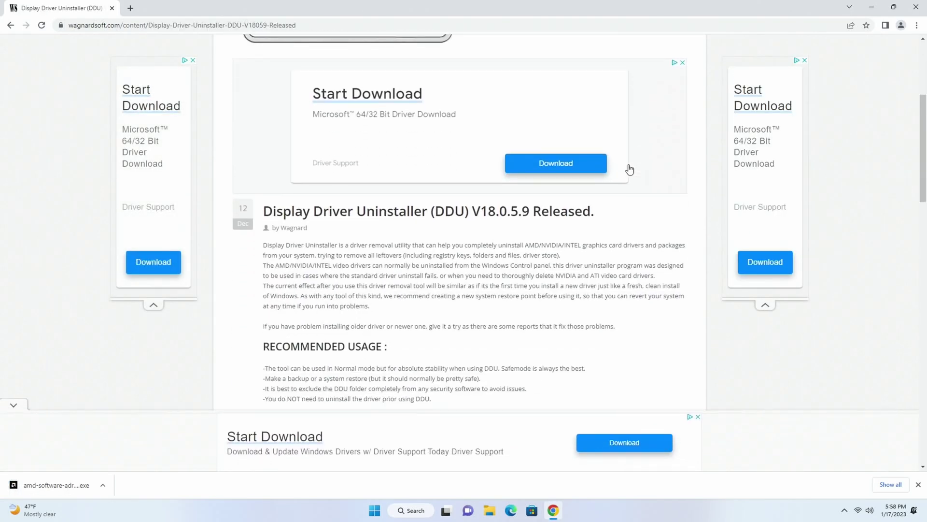
{"action": "scroll", "coordinate": [629, 169], "scroll_direction": "down", "scroll_amount": 10}
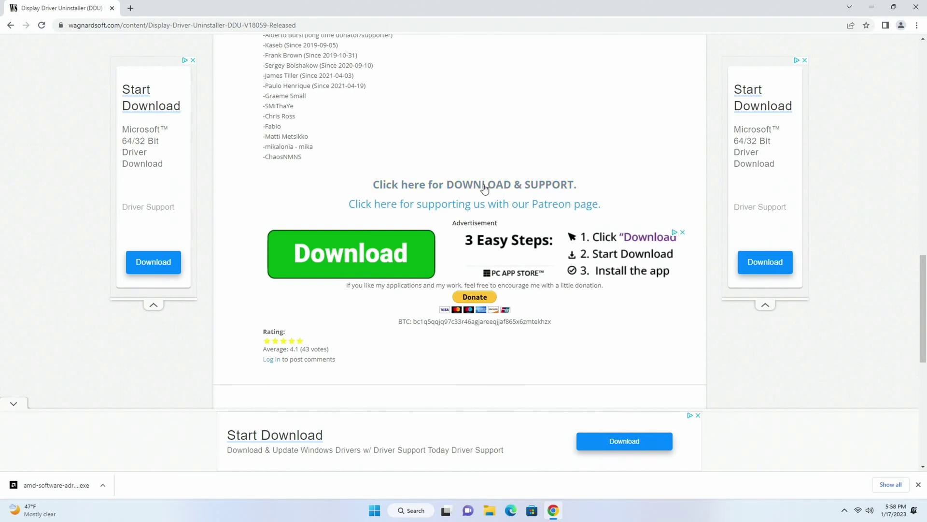
{"action": "left_click", "coordinate": [485, 188]}
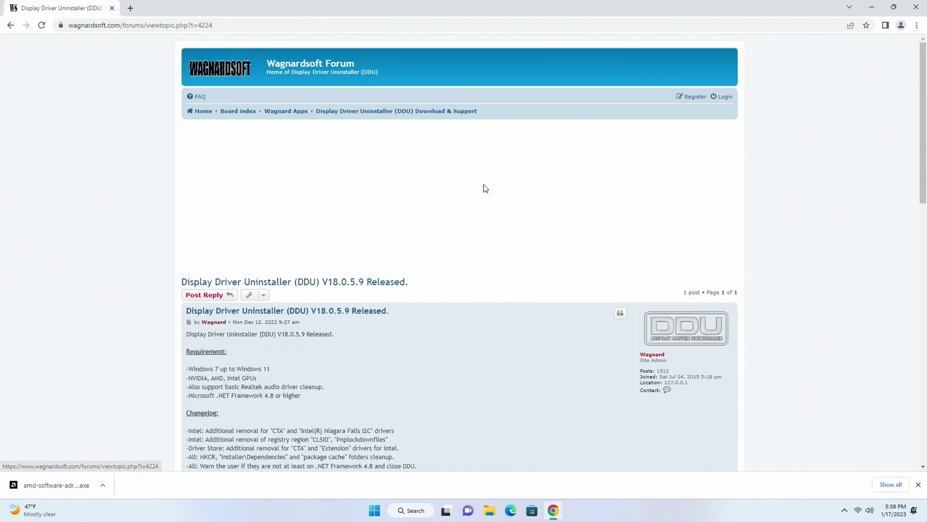
{"action": "scroll", "coordinate": [478, 190], "scroll_direction": "down", "scroll_amount": 4}
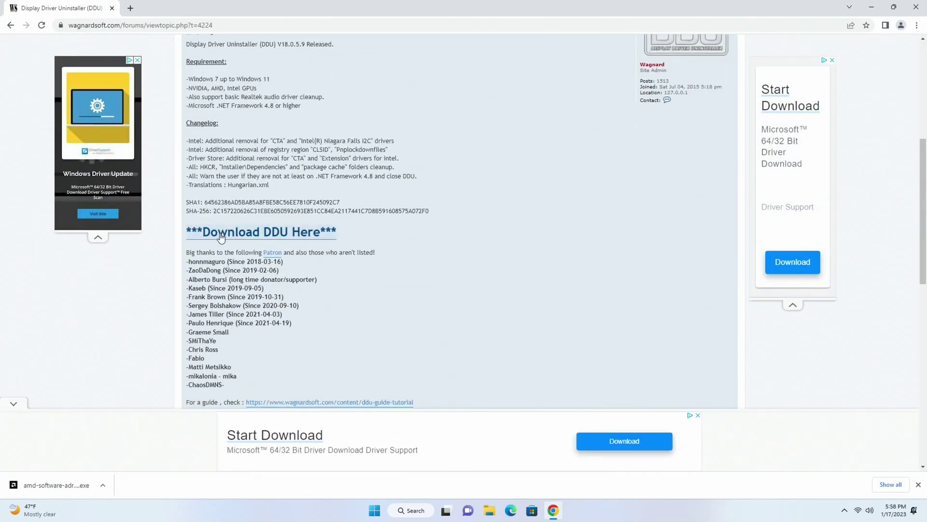
{"action": "left_click", "coordinate": [222, 236]}
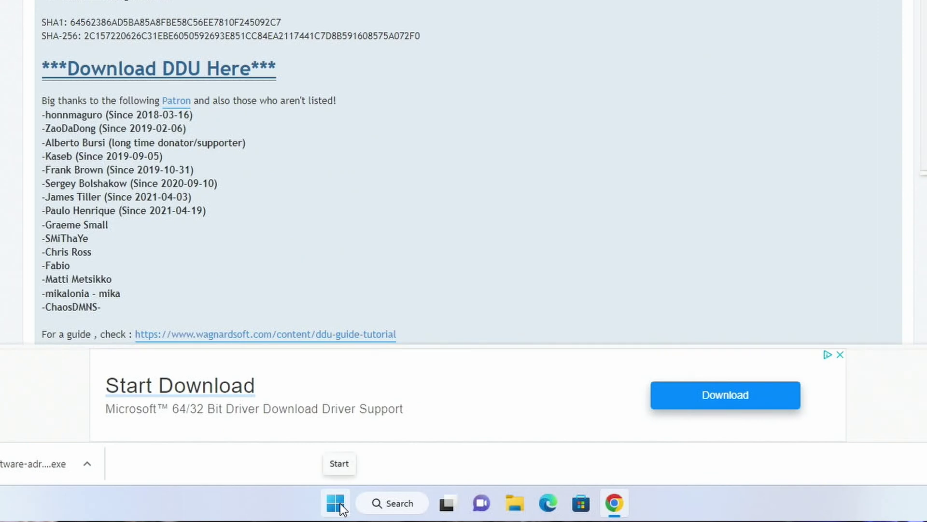
- Restart Windows into the recovery environment using Start's shutdown options
{"action": "right_click", "coordinate": [338, 506]}
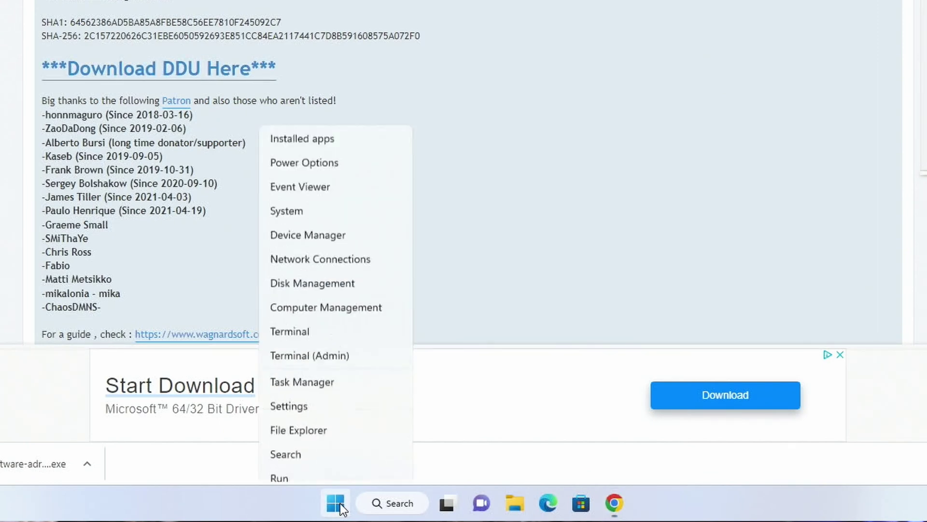
{"action": "mouse_move", "coordinate": [347, 448]}
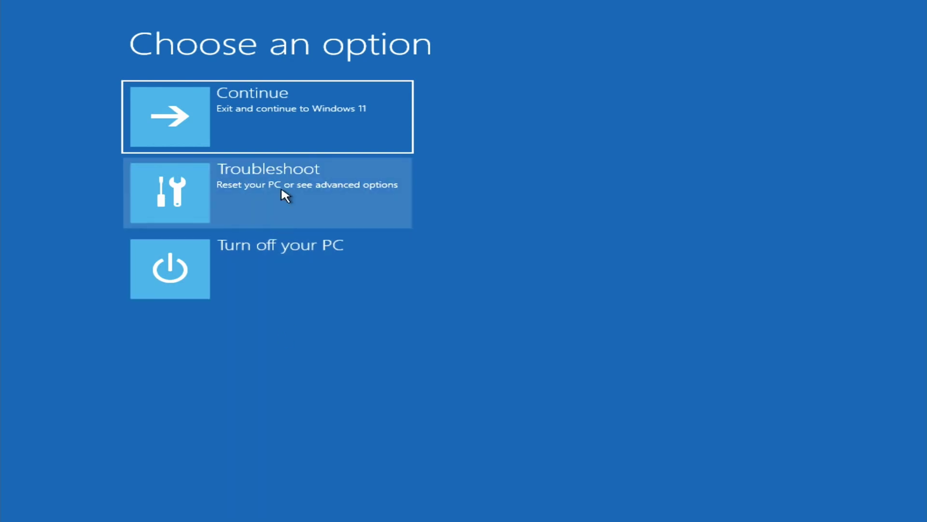
- Boot into Safe Mode via Troubleshoot > Advanced options > Startup Settings, then dismiss Get Help
{"action": "left_click", "coordinate": [285, 192]}
{"action": "left_click", "coordinate": [228, 199]}
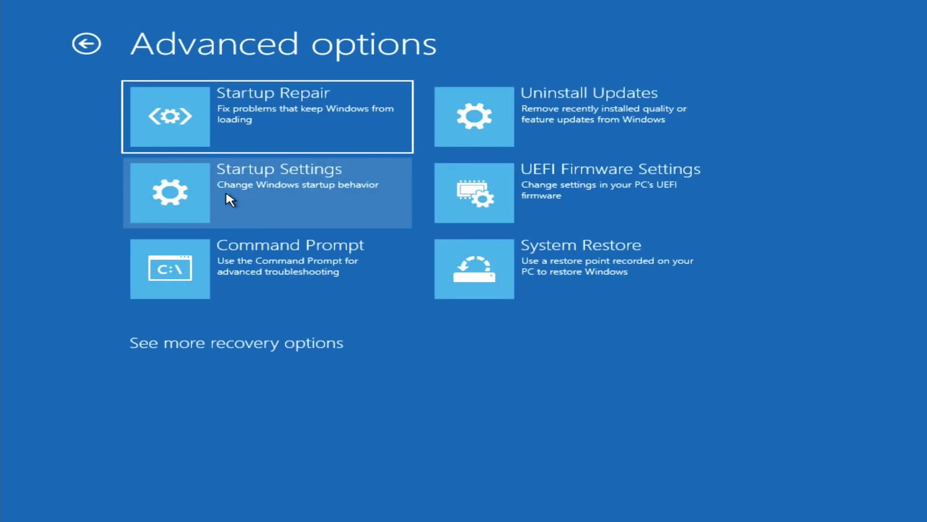
{"action": "left_click", "coordinate": [228, 198]}
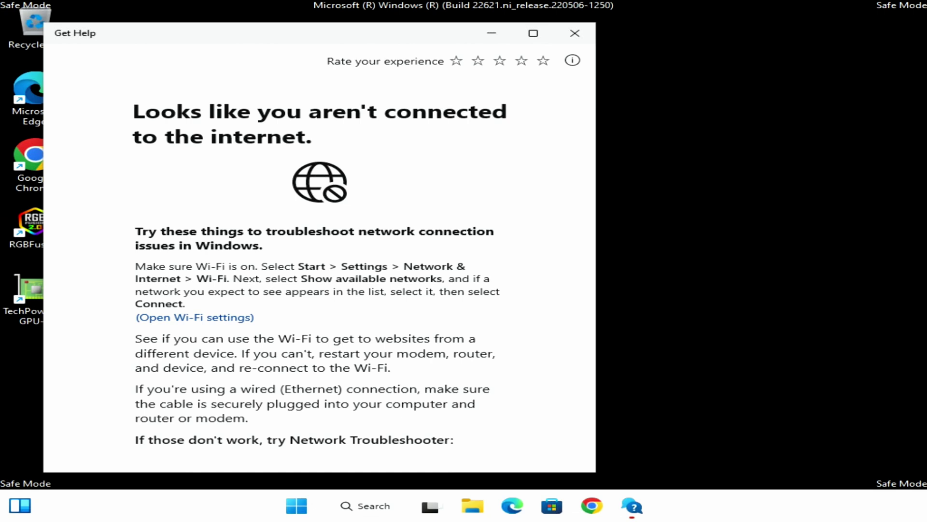
{"action": "left_click", "coordinate": [575, 33]}
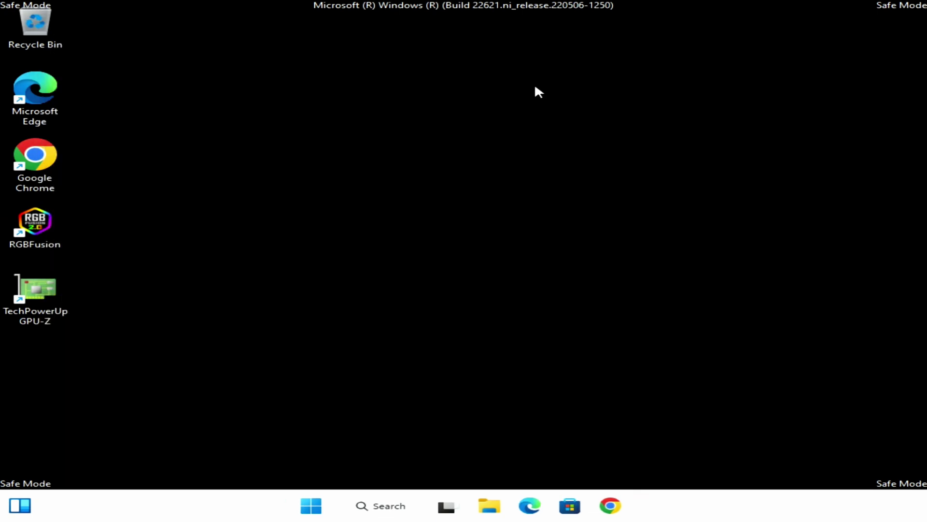
- Run the downloaded DDU v18.0.5.9 extractor from Downloads, allowing it past the security warning
{"action": "left_click", "coordinate": [491, 506]}
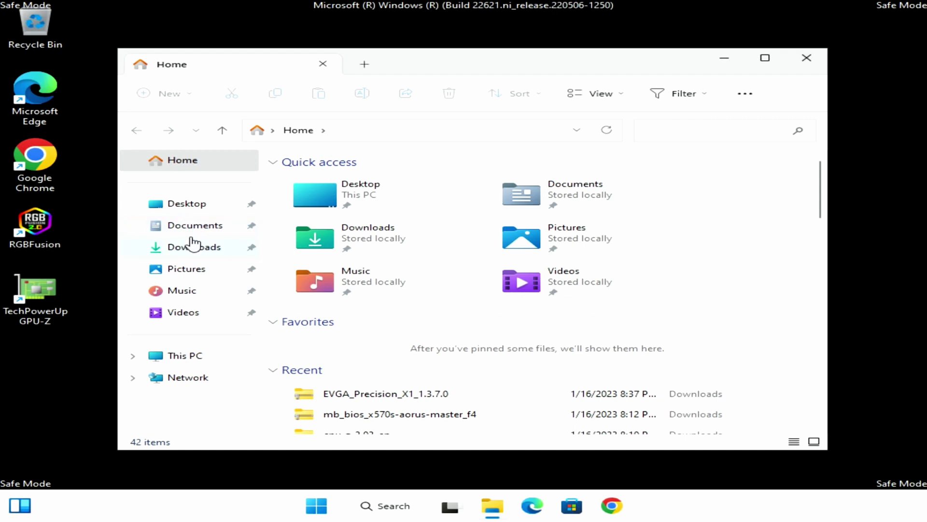
{"action": "left_click", "coordinate": [194, 244]}
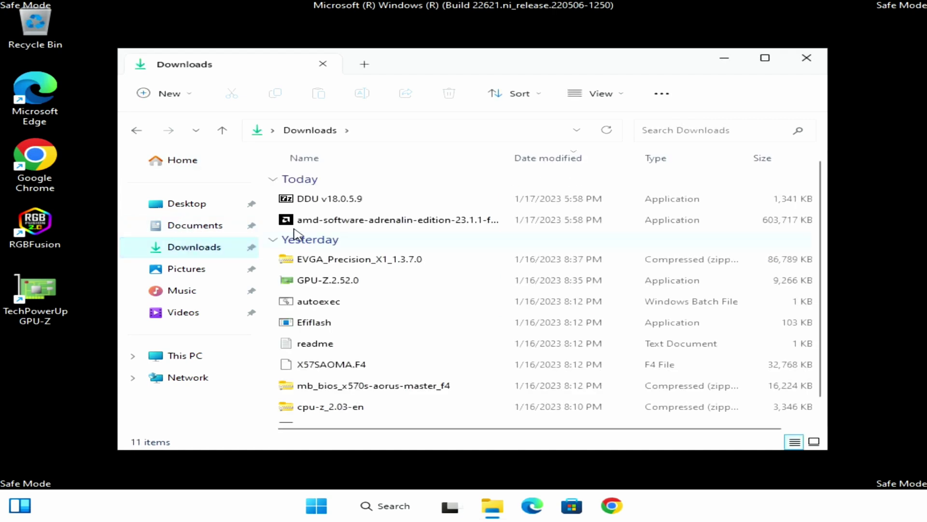
{"action": "double_click", "coordinate": [337, 200]}
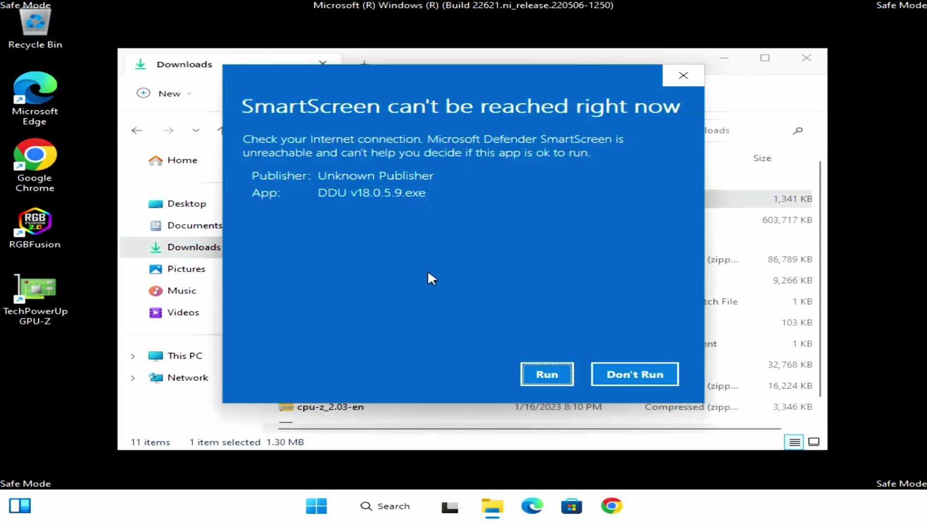
{"action": "left_click", "coordinate": [546, 374]}
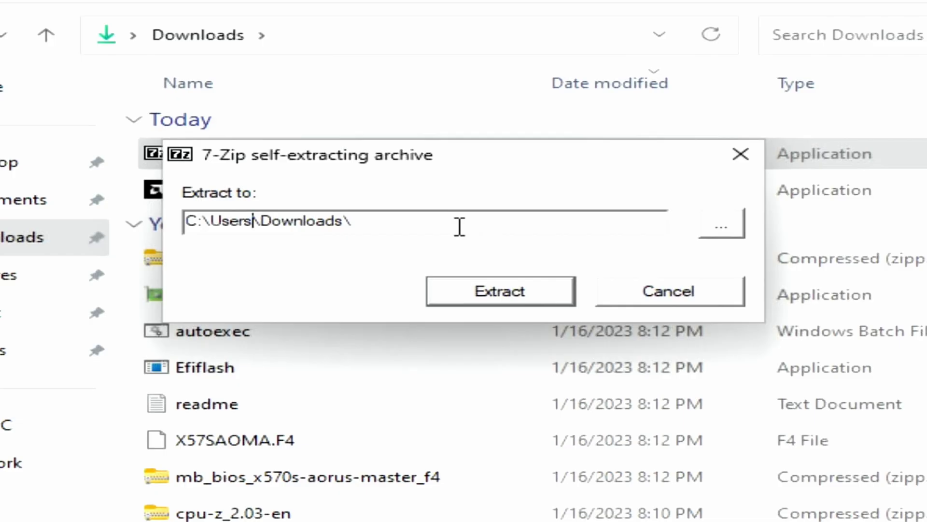
- Set the extraction path to C:\DDU and extract DDU there
{"action": "left_click_drag", "start_coordinate": [460, 240], "coordinate": [313, 236]}
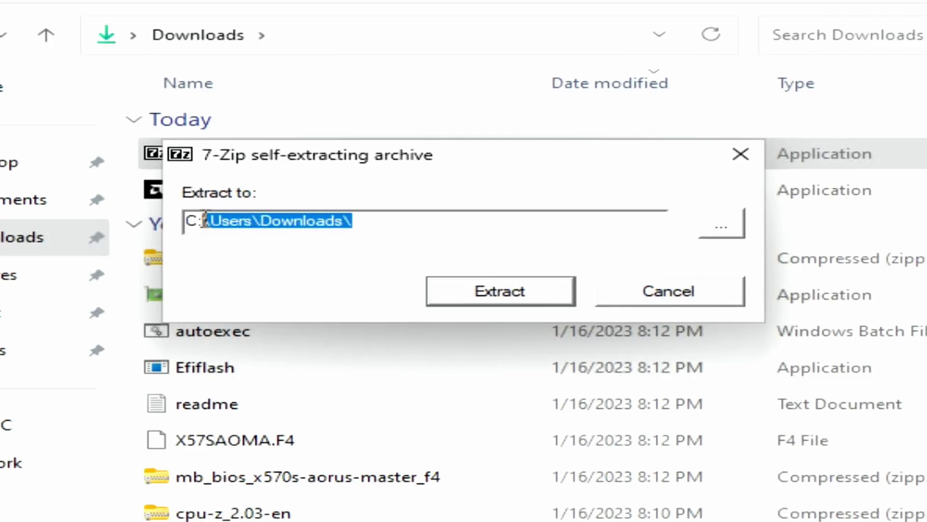
{"action": "left_click_drag", "start_coordinate": [204, 220], "coordinate": [217, 221]}
{"action": "type", "text": "DDU"}
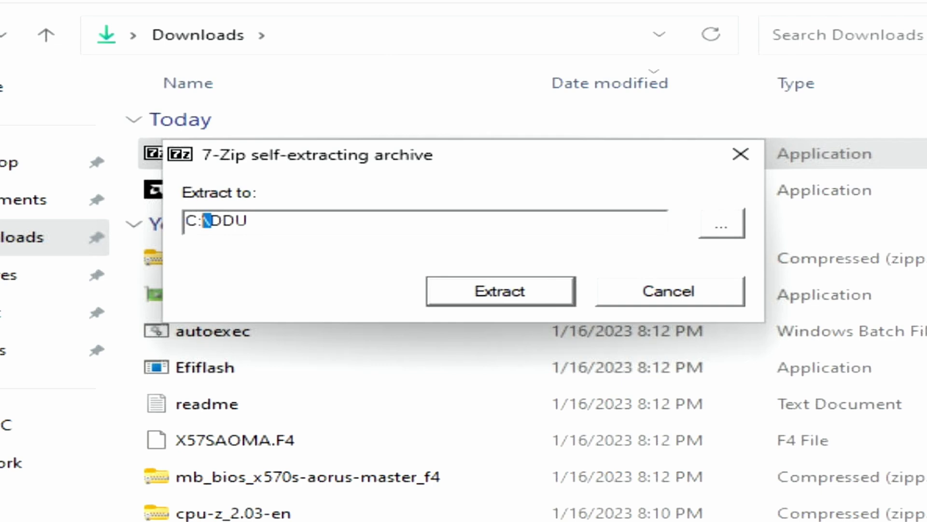
{"action": "left_click_drag", "start_coordinate": [207, 220], "coordinate": [248, 221]}
{"action": "left_click", "coordinate": [198, 220]}
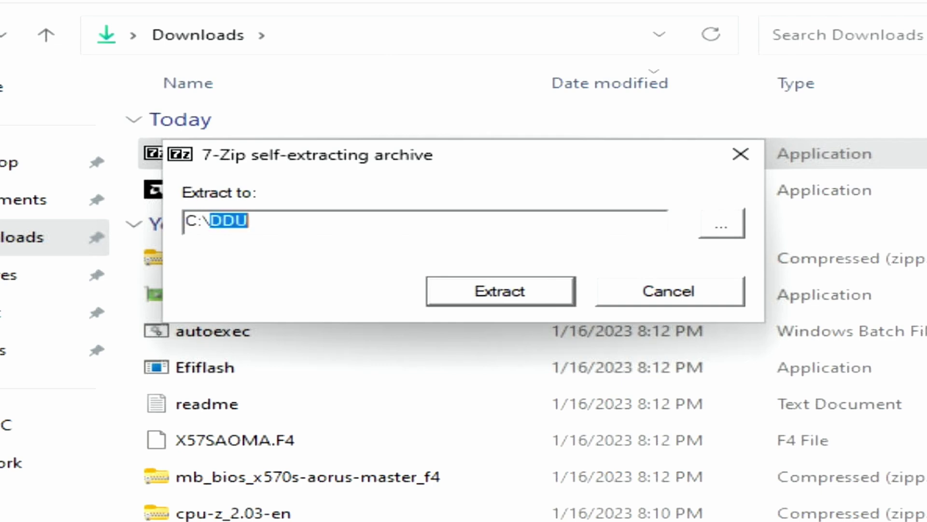
{"action": "left_click", "coordinate": [510, 290]}
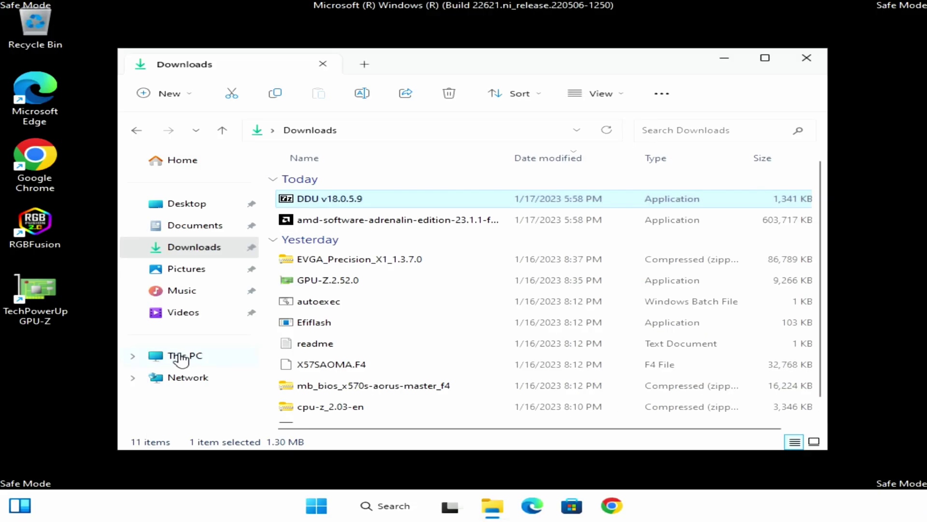
- Launch Display Driver Uninstaller from C:\DDU\DDU v18.0.5.9
{"action": "left_click", "coordinate": [181, 358]}
{"action": "double_click", "coordinate": [352, 197]}
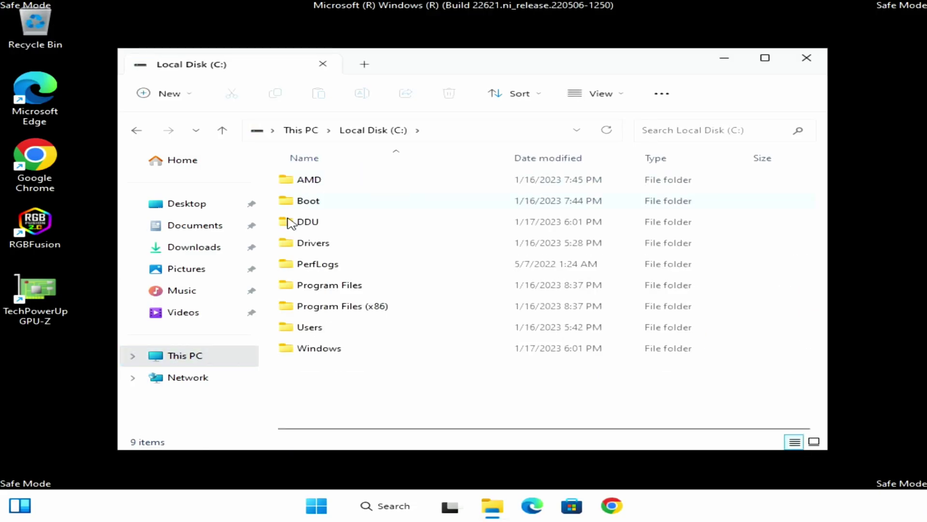
{"action": "double_click", "coordinate": [307, 223]}
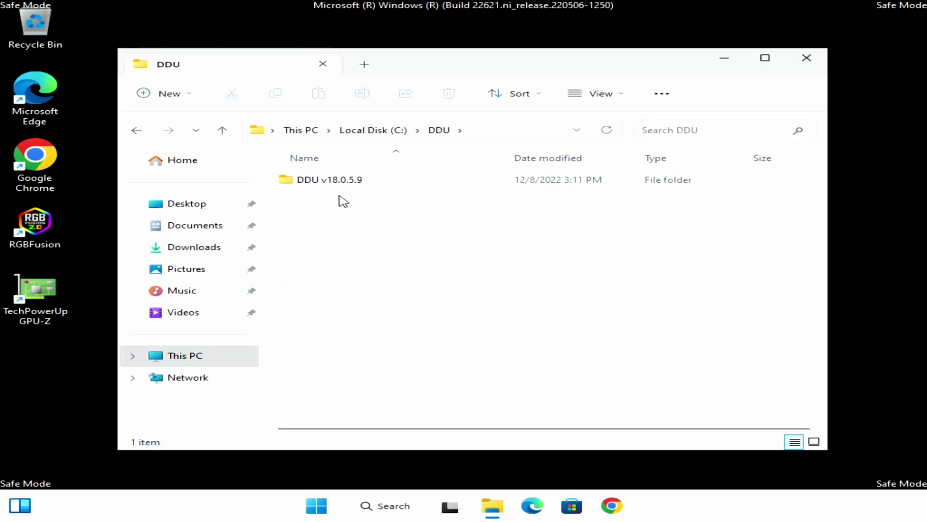
{"action": "double_click", "coordinate": [352, 184]}
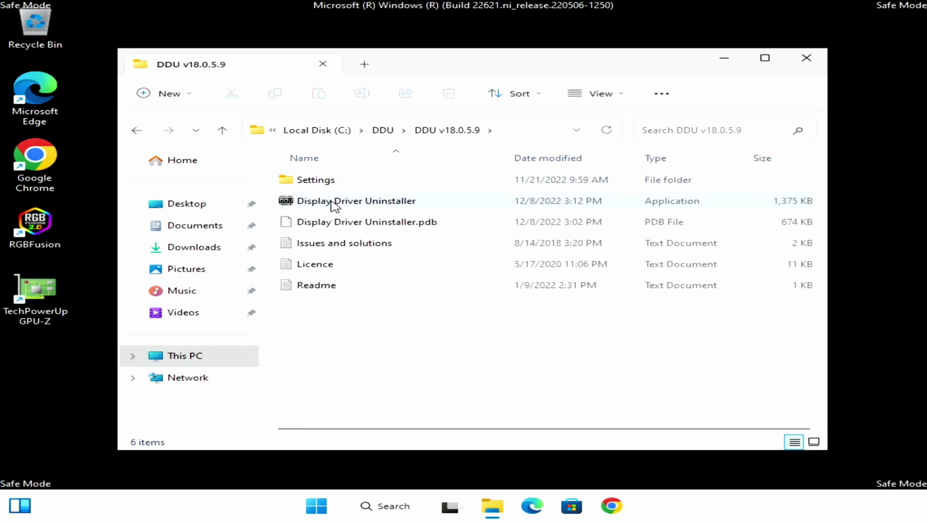
{"action": "double_click", "coordinate": [333, 203]}
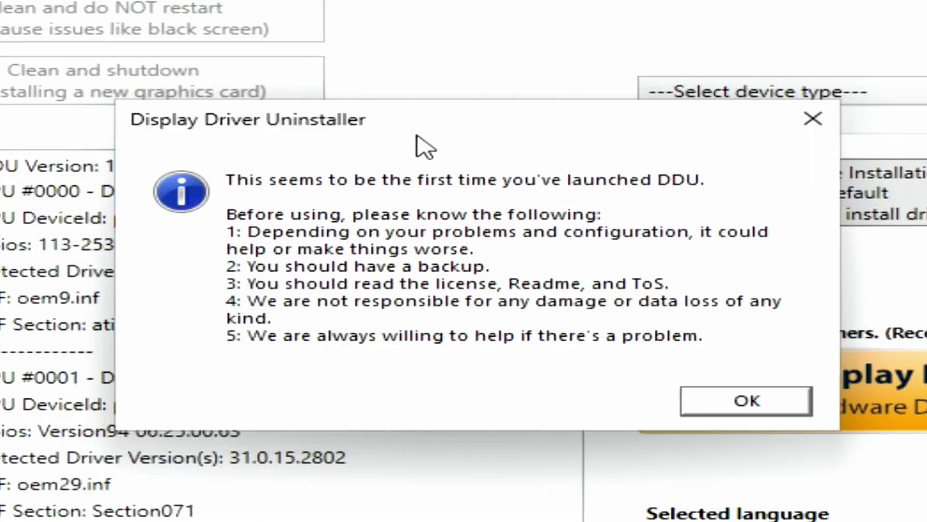
- Dismiss the first-launch notice and enable 'Prevent downloads of drivers from Windows update'
{"action": "left_click", "coordinate": [748, 402]}
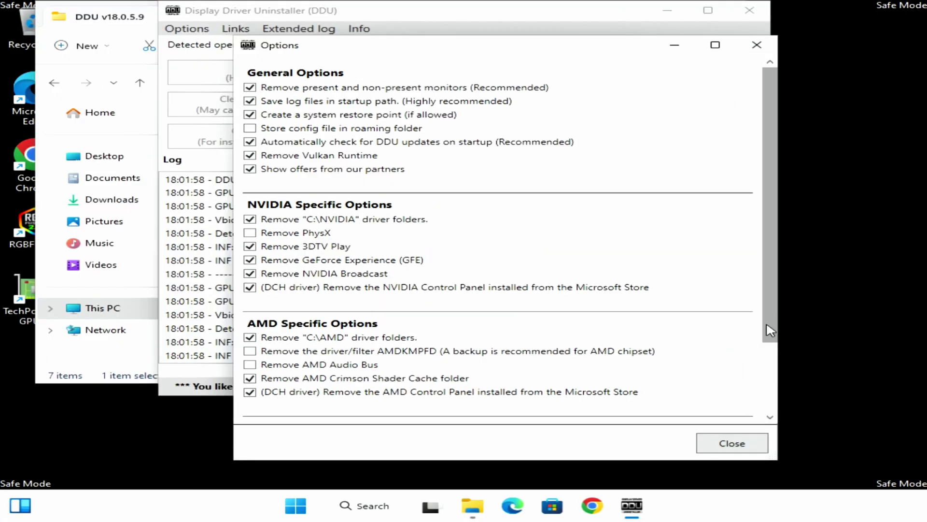
{"action": "left_click_drag", "start_coordinate": [767, 325], "coordinate": [763, 403]}
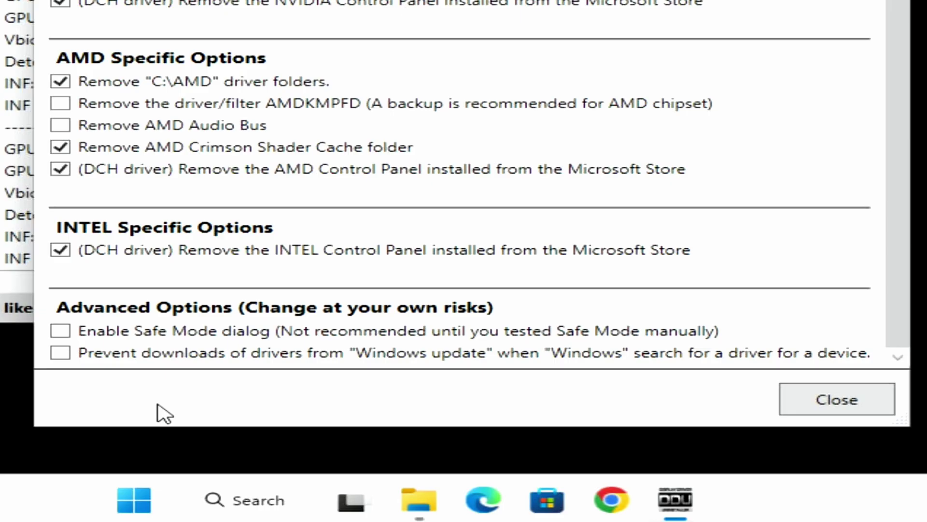
{"action": "mouse_move", "coordinate": [61, 357]}
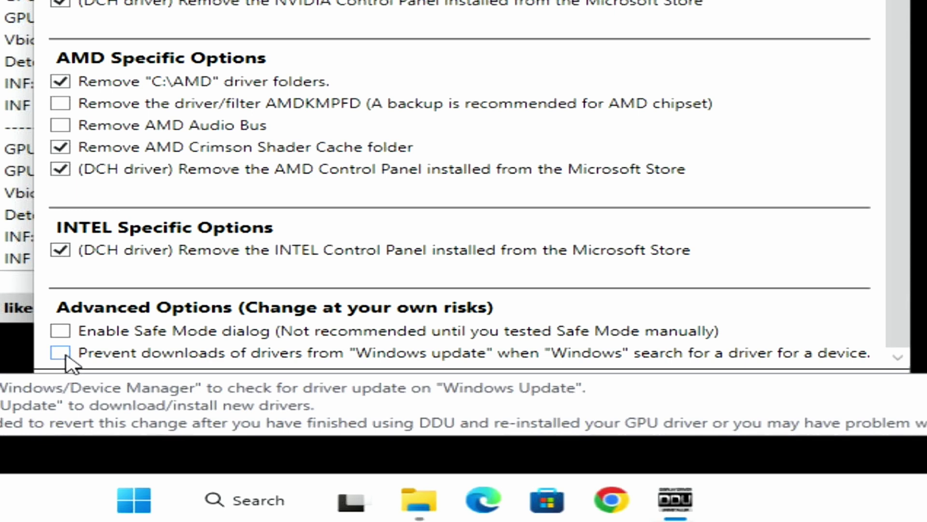
{"action": "left_click", "coordinate": [66, 356]}
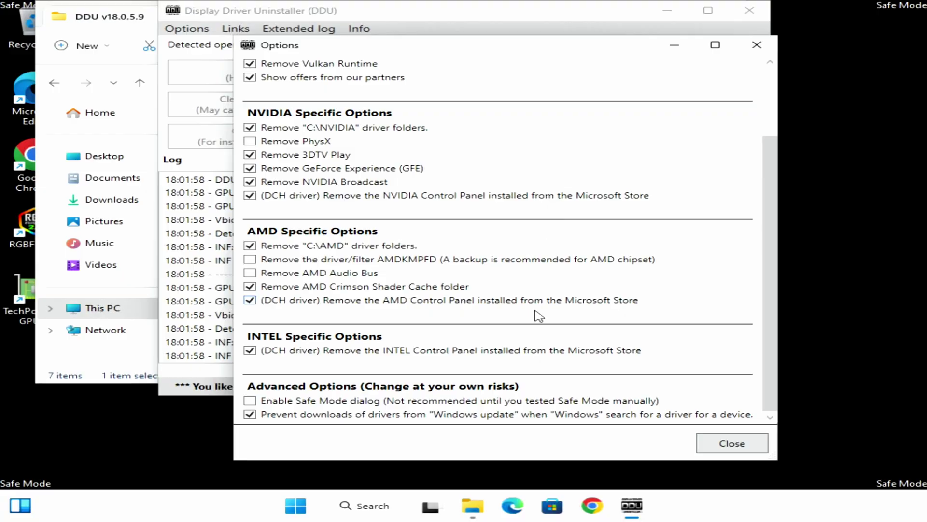
{"action": "left_click", "coordinate": [742, 440]}
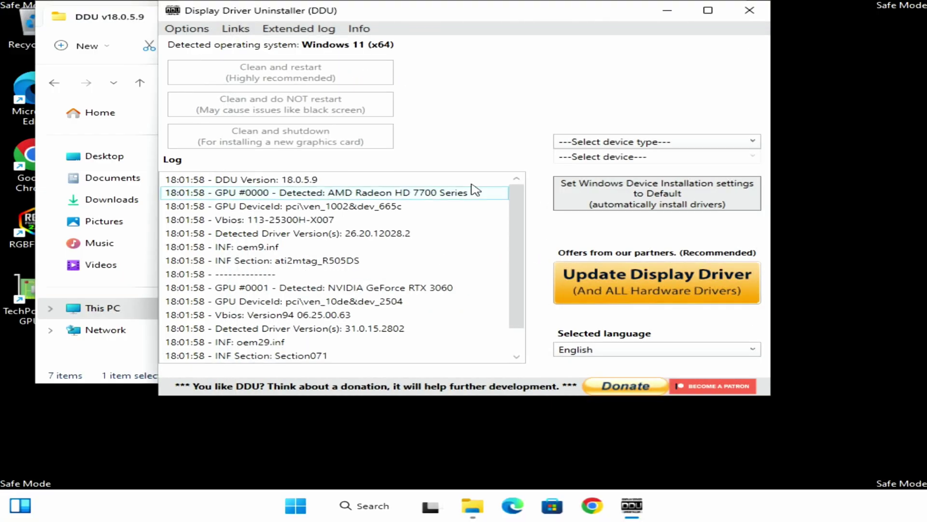
- Choose GPU as DDU's device type and NVIDIA as the device to clean
{"action": "left_click", "coordinate": [681, 145]}
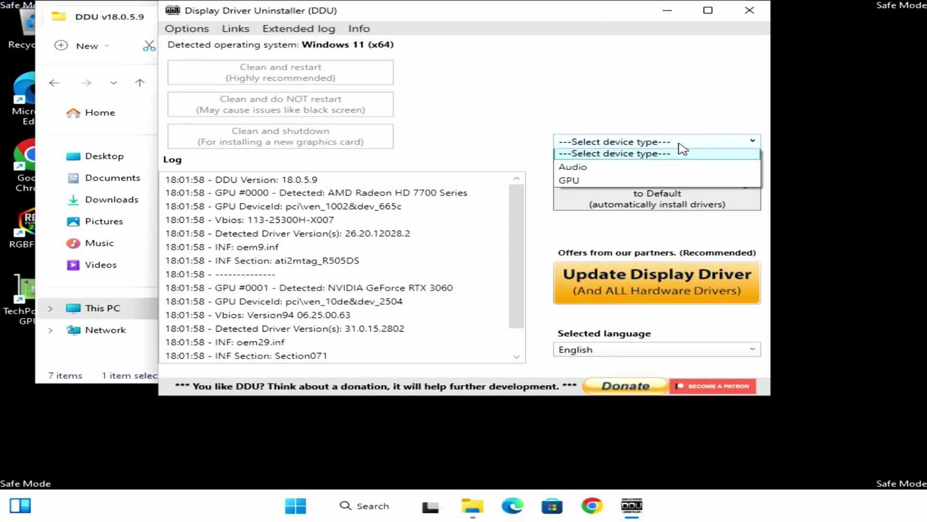
{"action": "left_click", "coordinate": [574, 185]}
{"action": "left_click", "coordinate": [619, 157]}
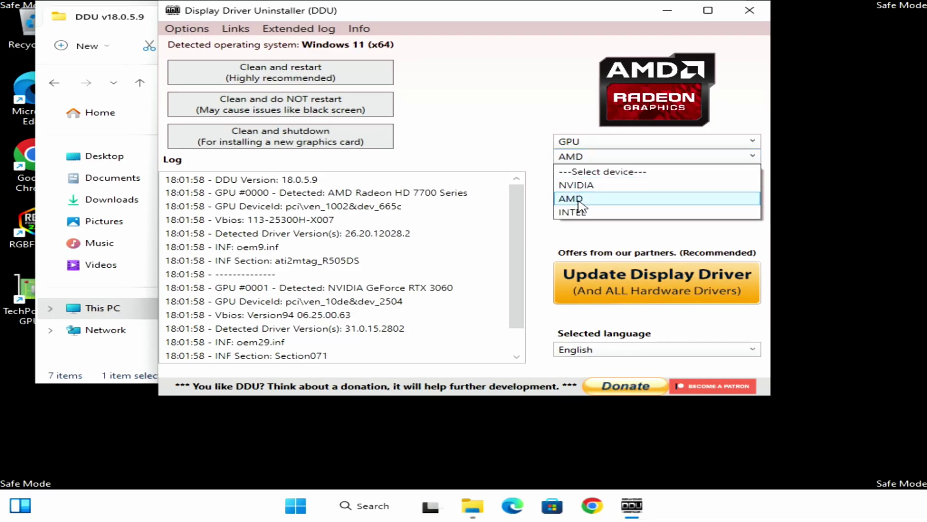
{"action": "left_click", "coordinate": [630, 189]}
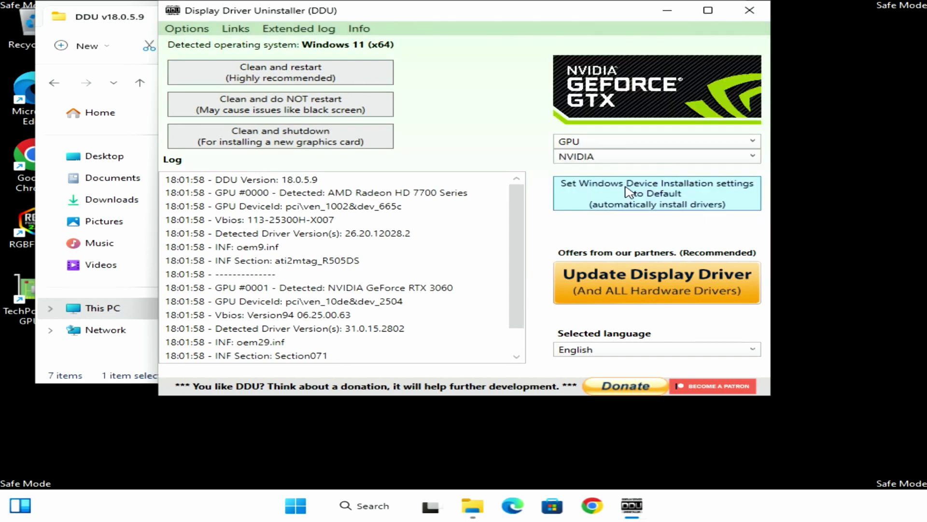
{"action": "left_click", "coordinate": [606, 156]}
- Untick the C:\AMD folders, AMDKMPFD and Crimson Shader Cache removal options, then close Options
{"action": "left_click", "coordinate": [189, 29]}
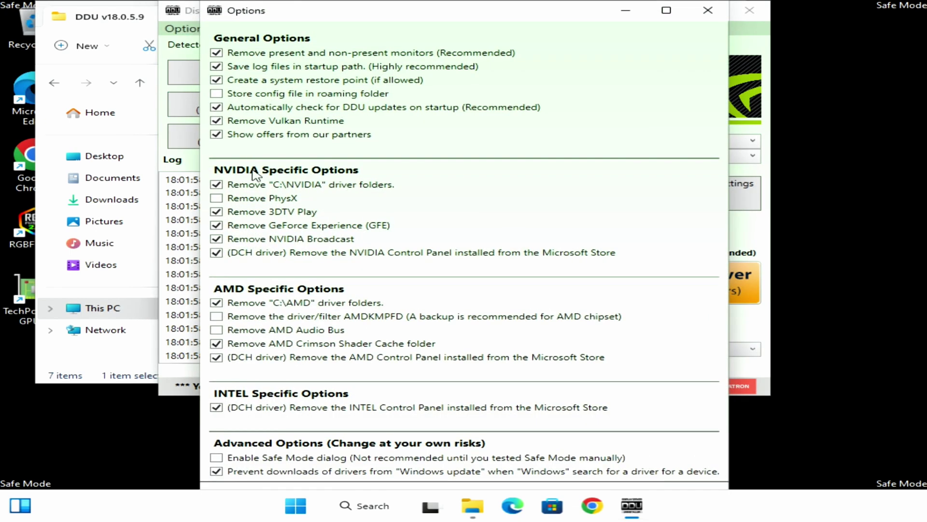
{"action": "left_click", "coordinate": [216, 303]}
{"action": "left_click", "coordinate": [220, 313]}
{"action": "left_click", "coordinate": [219, 303]}
{"action": "left_click", "coordinate": [217, 316]}
{"action": "left_click", "coordinate": [220, 342]}
{"action": "left_click_drag", "start_coordinate": [597, 2], "coordinate": [572, 10]}
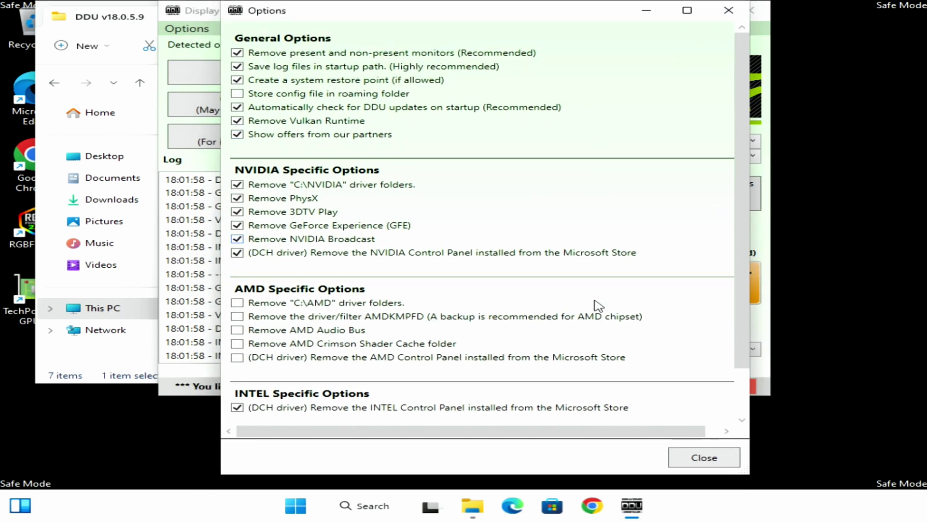
{"action": "left_click", "coordinate": [705, 457]}
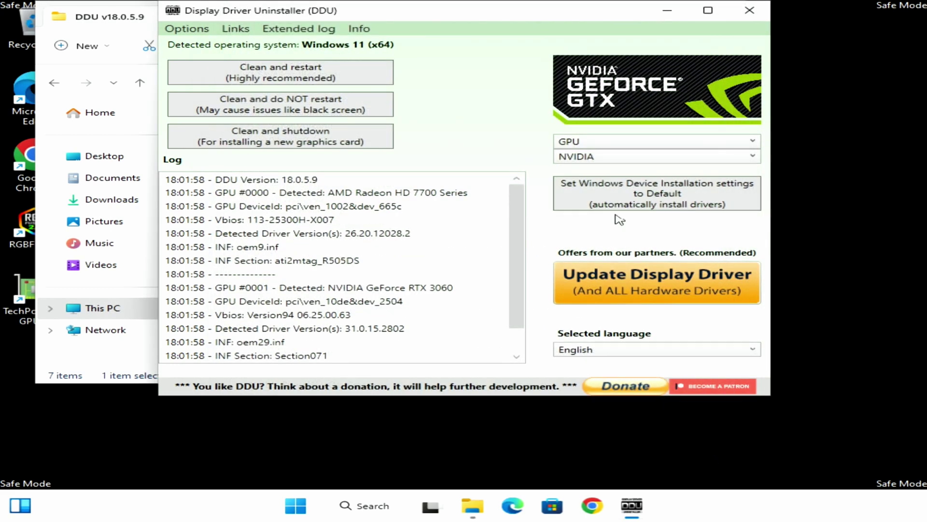
- Start DDU's Clean and shutdown to remove the NVIDIA driver and then power off
{"action": "left_click", "coordinate": [288, 138]}
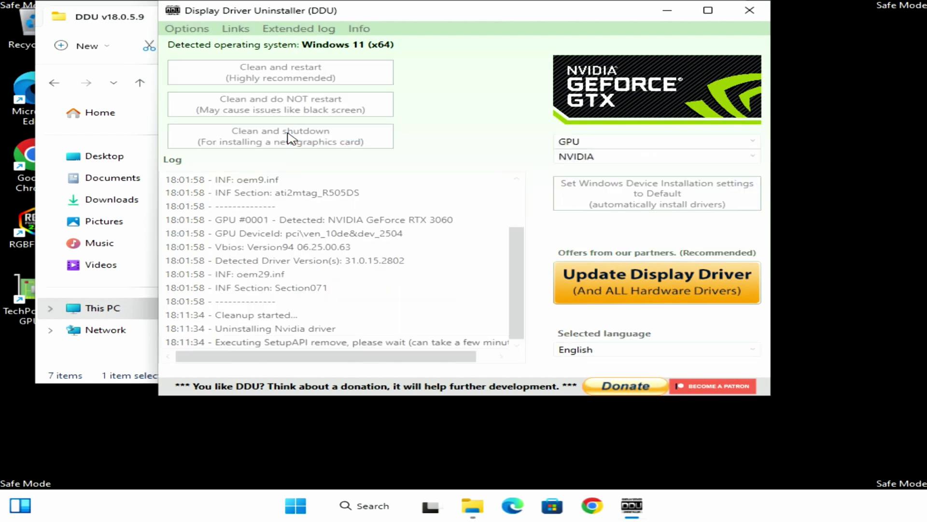
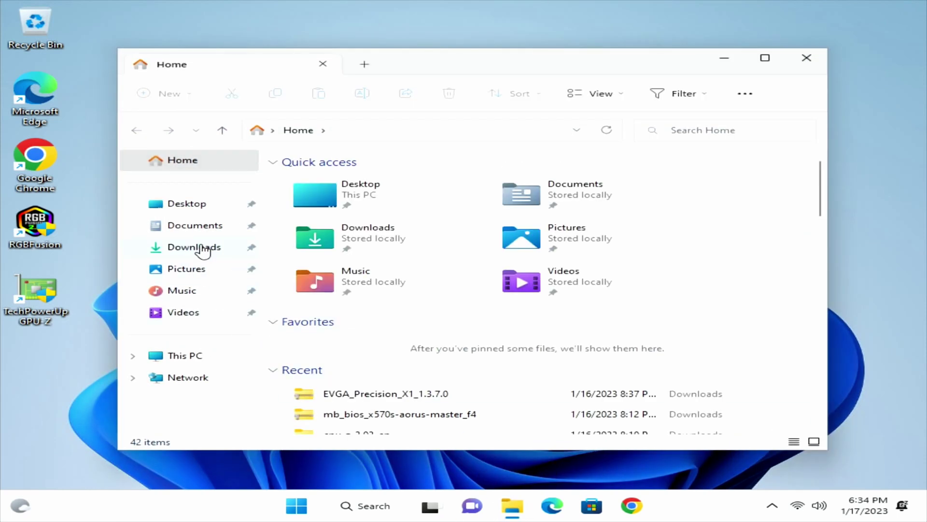
- Launch the Adrenalin 23.1.1 package from Downloads and extract its files to C:\AMD
{"action": "left_click", "coordinate": [202, 249]}
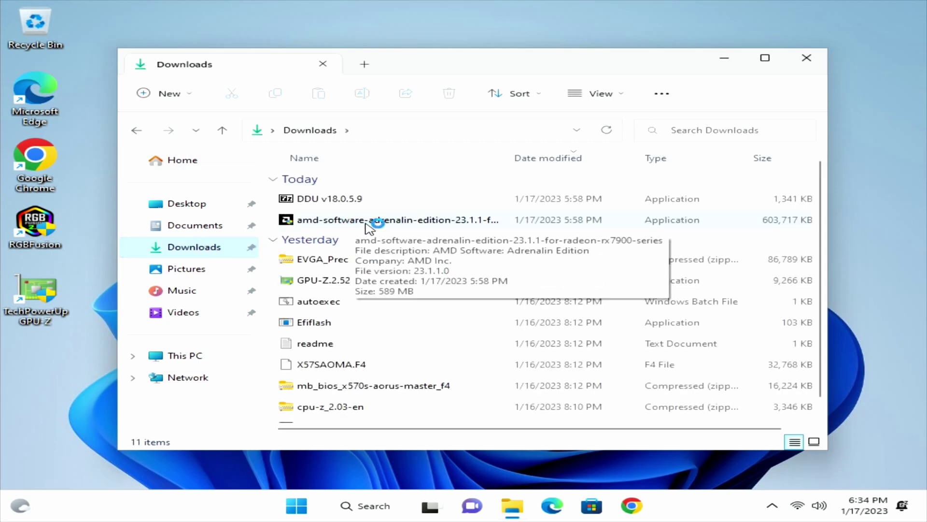
{"action": "double_click", "coordinate": [367, 220]}
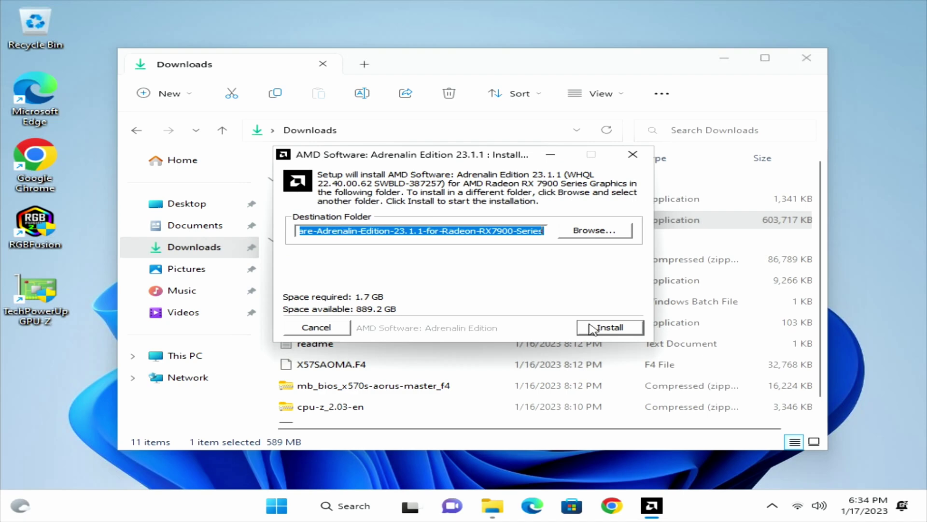
{"action": "left_click", "coordinate": [609, 327]}
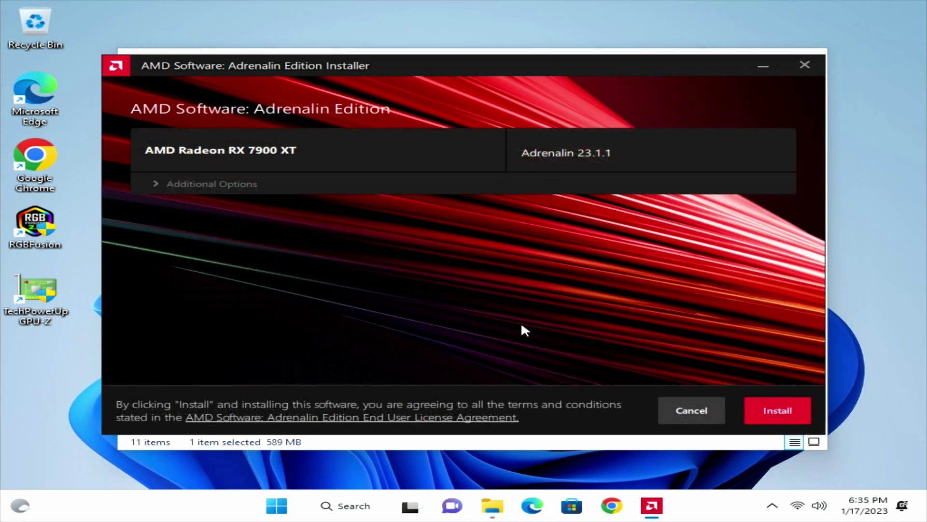
- Install Adrenalin 23.1.1 for the RX 7900 XT as a Full Install after reviewing Additional Options
{"action": "left_click", "coordinate": [218, 183]}
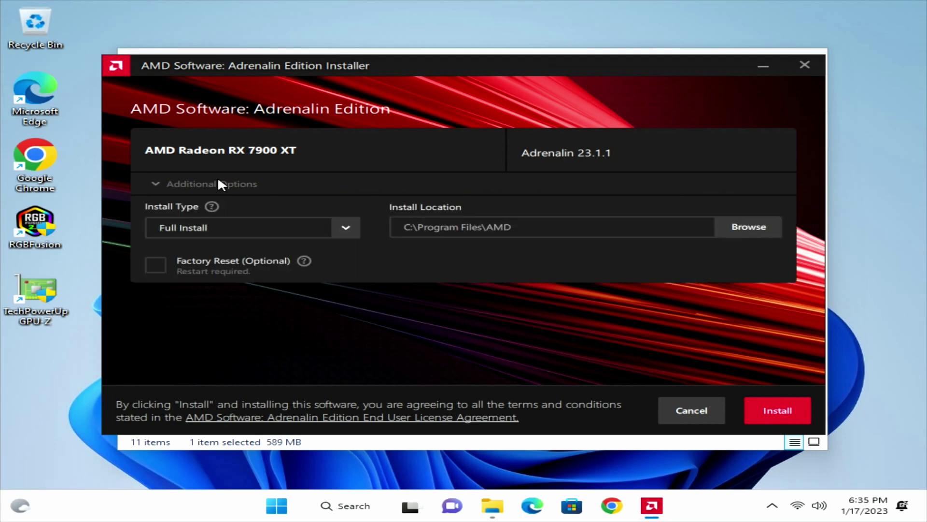
{"action": "left_click", "coordinate": [790, 411]}
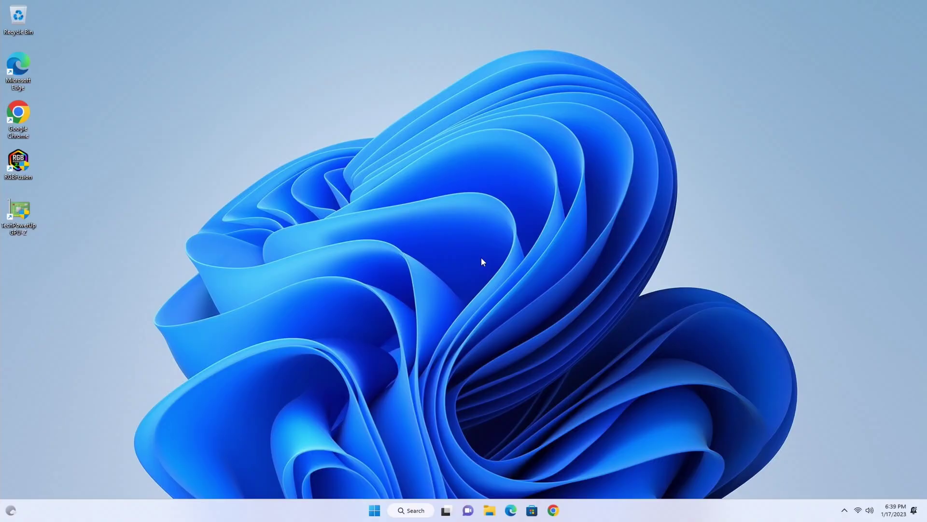
{"action": "right_click", "coordinate": [482, 262]}
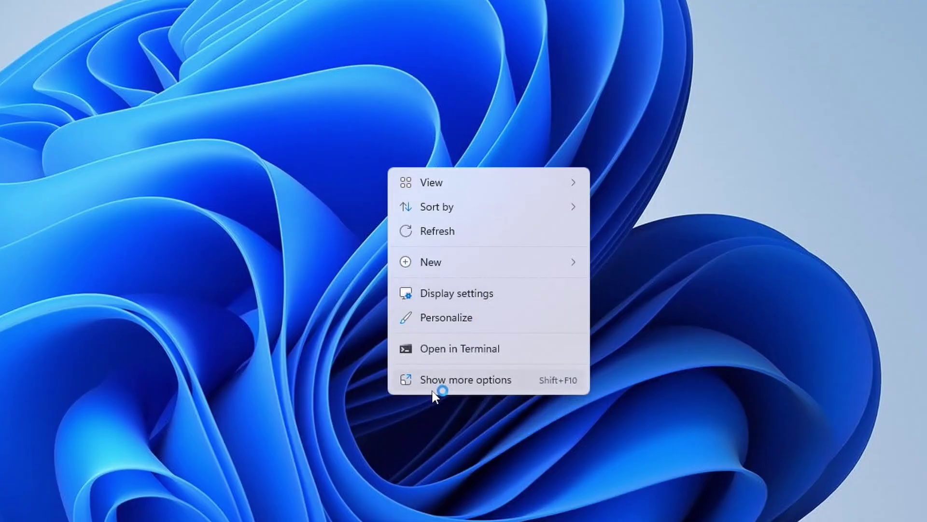
- Change the display refresh rate from 60 Hz to 59.94 Hz in Advanced display and keep it
{"action": "left_click", "coordinate": [450, 379]}
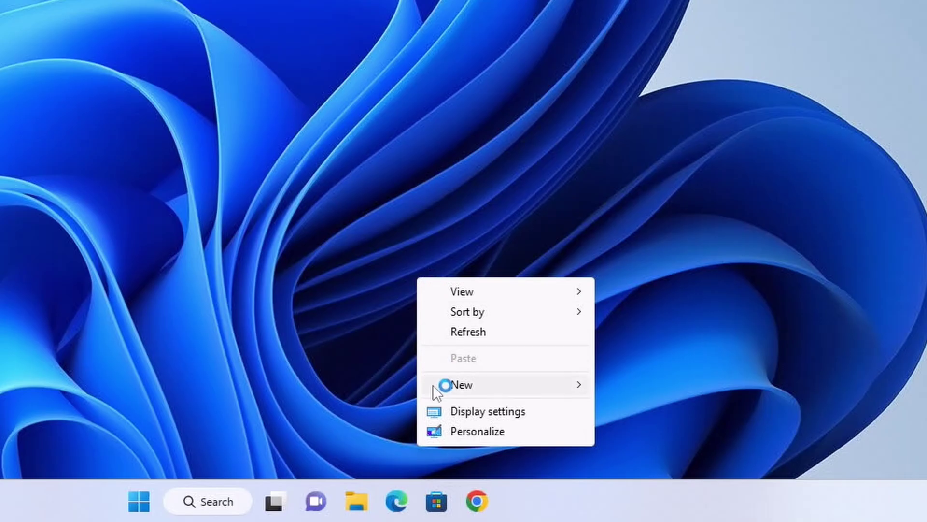
{"action": "left_click", "coordinate": [455, 412]}
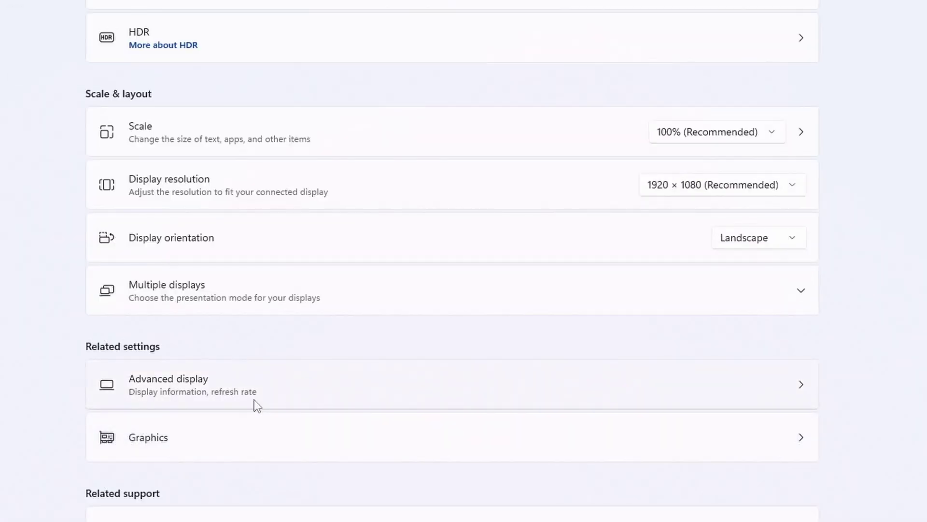
{"action": "left_click", "coordinate": [254, 399]}
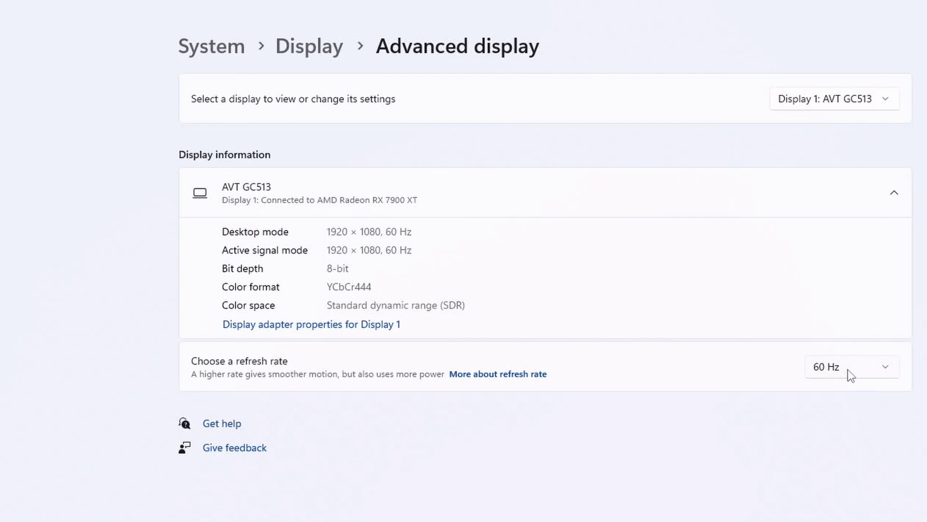
{"action": "left_click", "coordinate": [850, 375]}
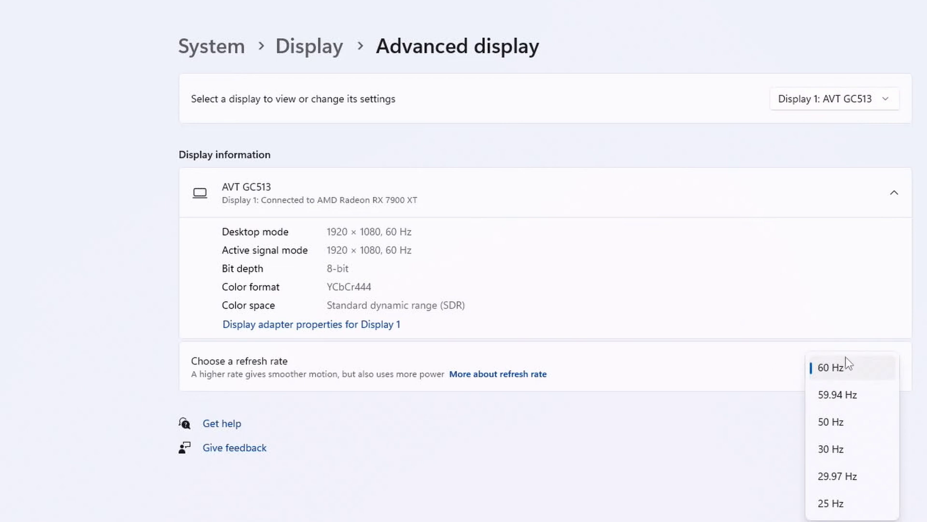
{"action": "left_click", "coordinate": [838, 395]}
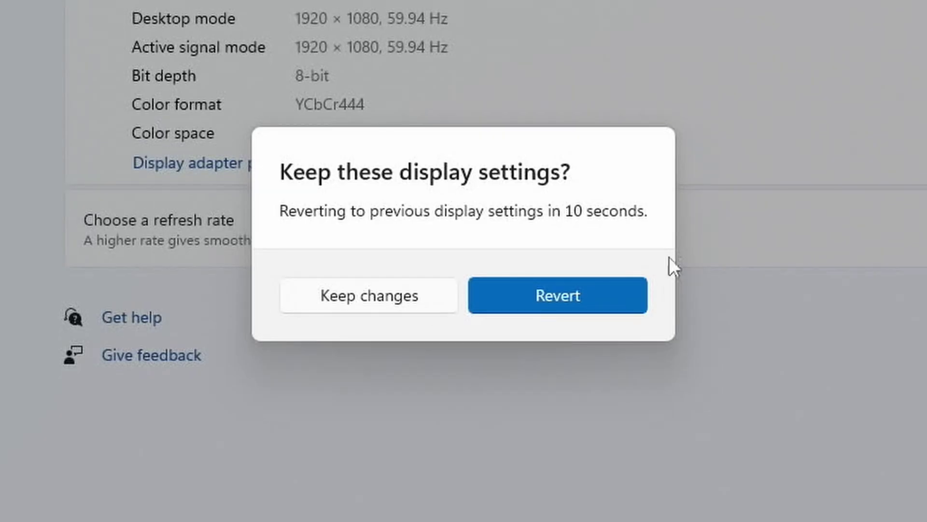
{"action": "left_click", "coordinate": [382, 293]}
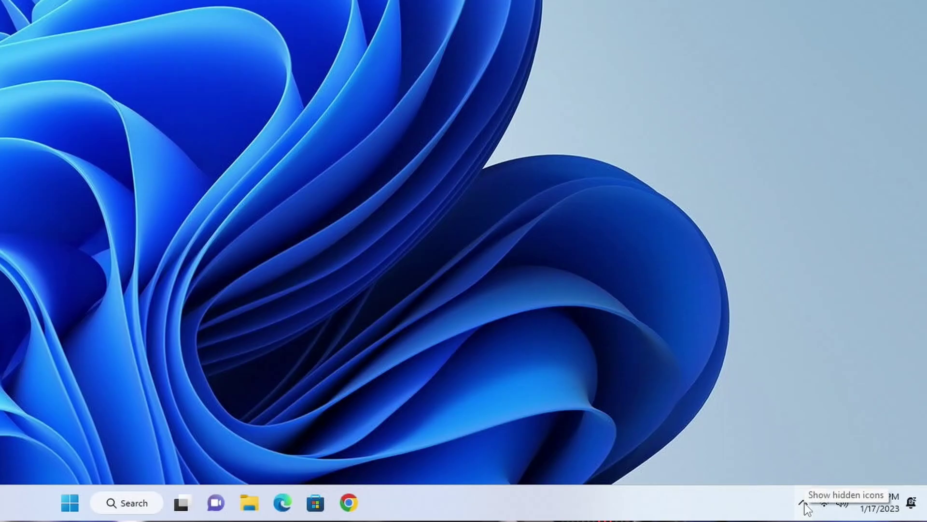
- Launch Adrenalin from the AMD system tray icon and skip the welcome setup to reach Home
{"action": "left_click", "coordinate": [805, 503]}
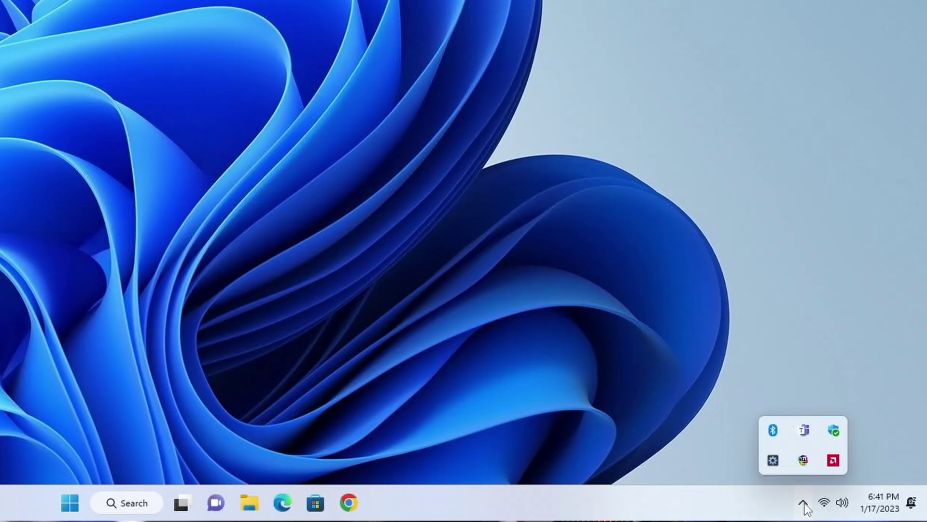
{"action": "right_click", "coordinate": [833, 460]}
{"action": "mouse_move", "coordinate": [817, 420]}
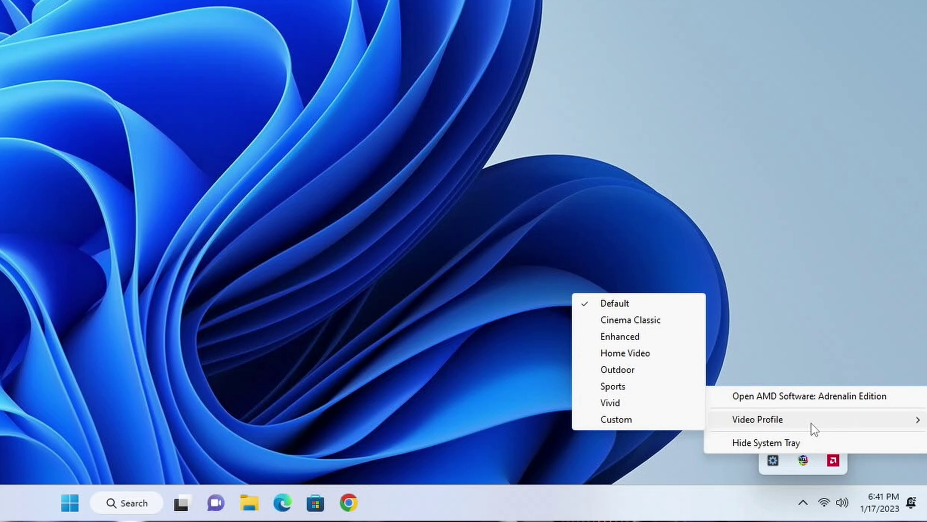
{"action": "left_click", "coordinate": [775, 397]}
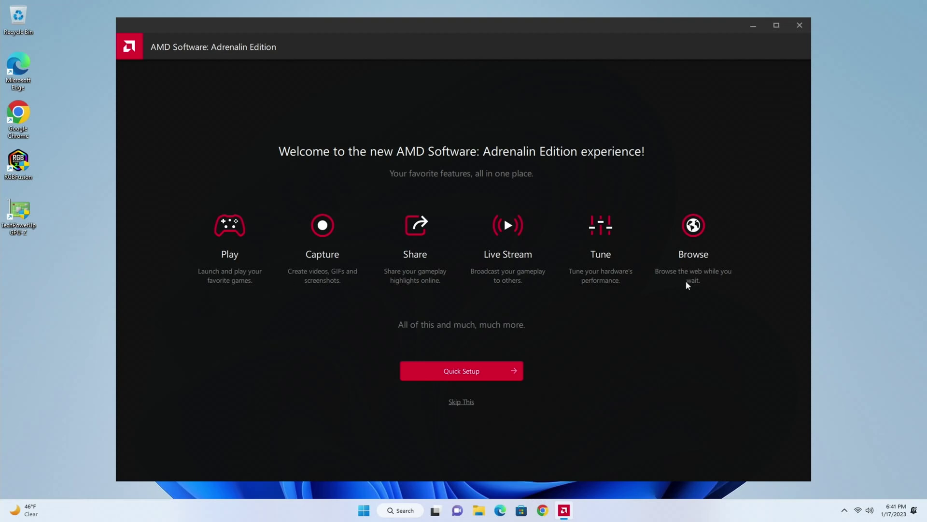
{"action": "left_click", "coordinate": [472, 402]}
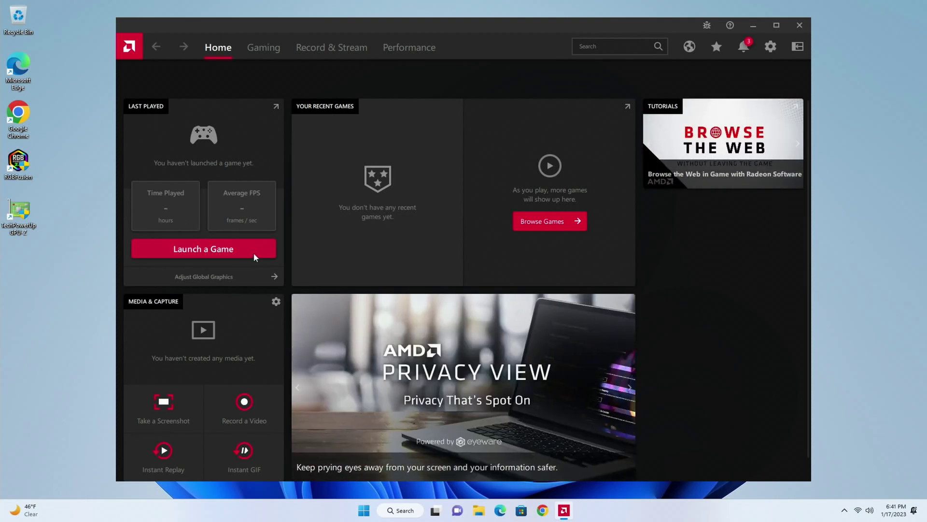
- Tour Global Graphics on the Standard profile, the Home dashboard and the empty Gaming games list
{"action": "left_click", "coordinate": [276, 271]}
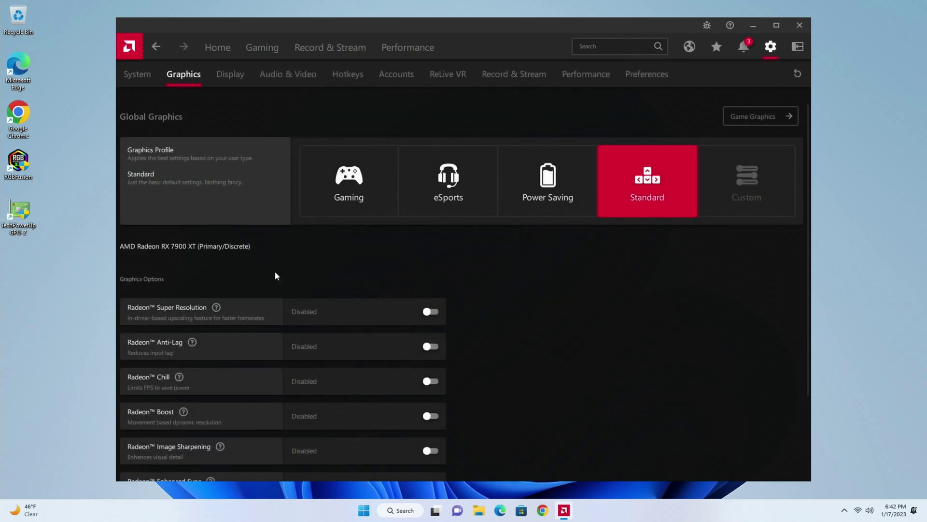
{"action": "left_click", "coordinate": [222, 50]}
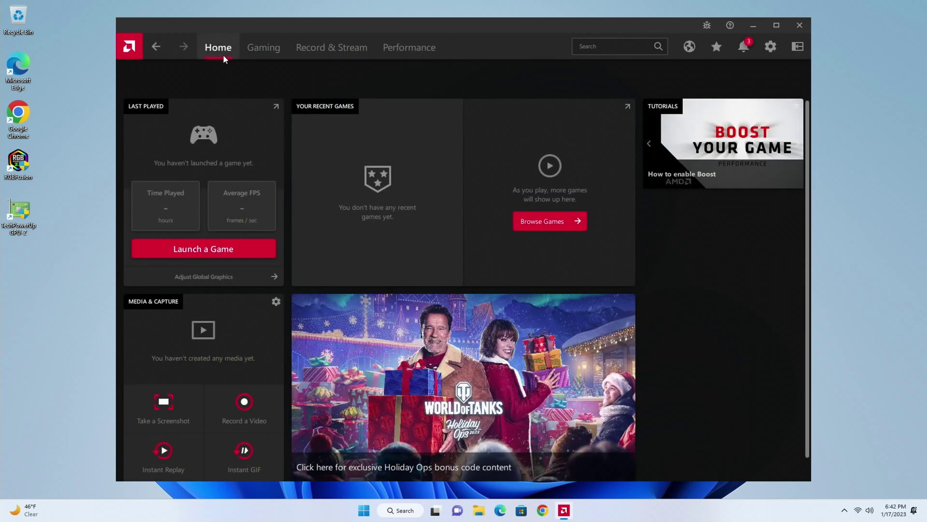
{"action": "scroll", "coordinate": [215, 324], "scroll_direction": "down", "scroll_amount": 1}
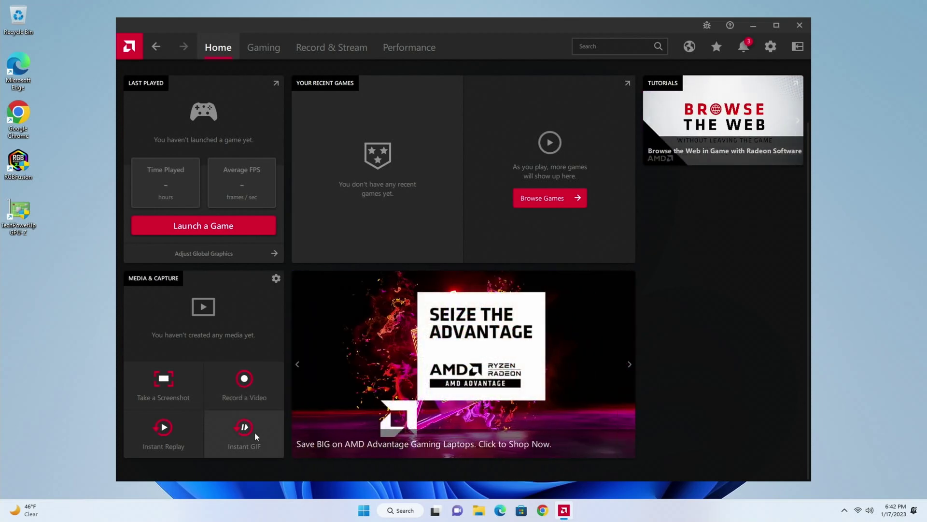
{"action": "left_click", "coordinate": [268, 50]}
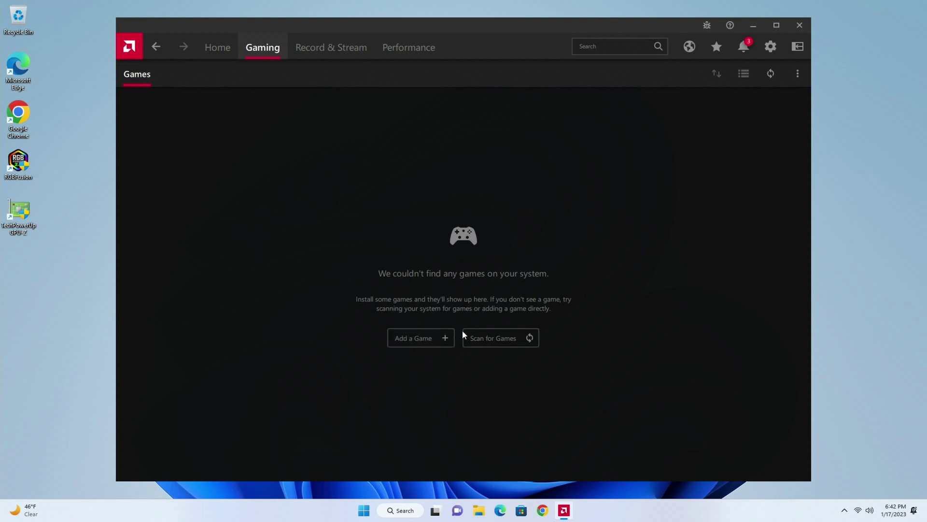
{"action": "left_click", "coordinate": [236, 55]}
- Switch the global graphics profile from Standard to Gaming
{"action": "left_click", "coordinate": [221, 276]}
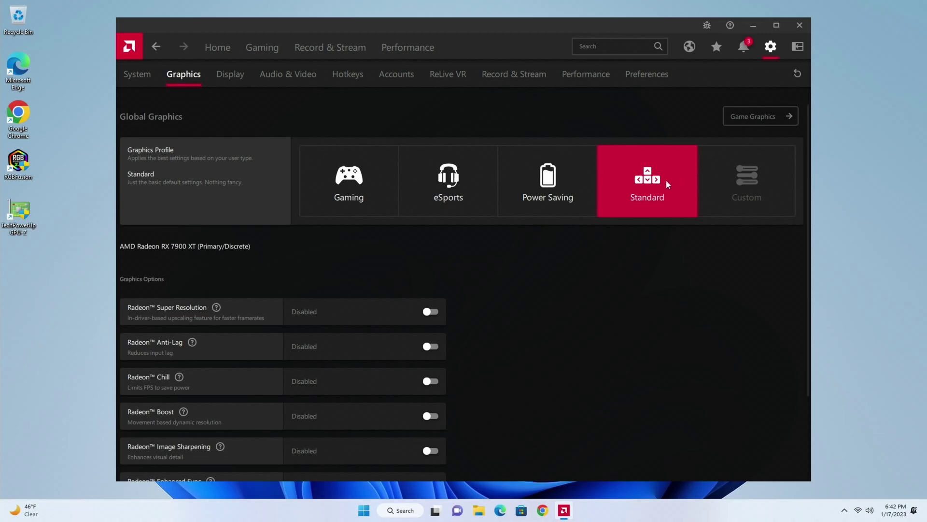
{"action": "left_click", "coordinate": [357, 177]}
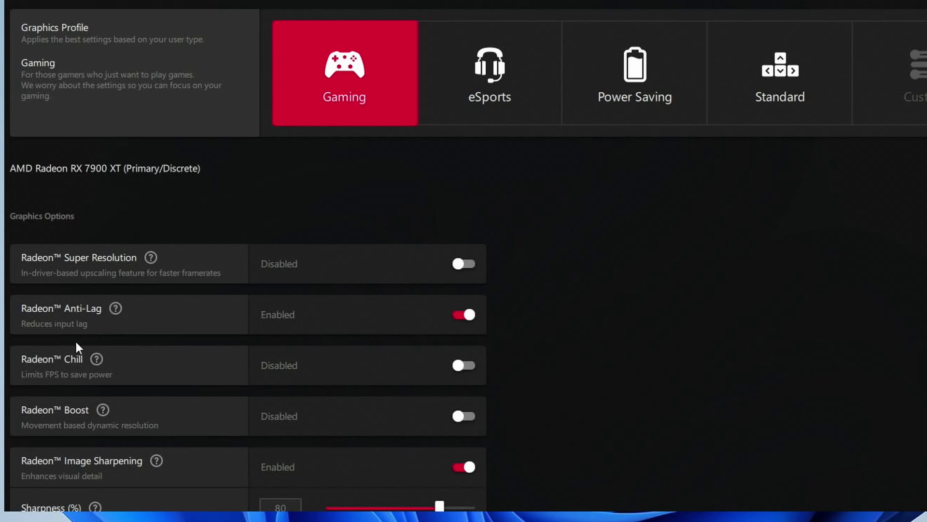
{"action": "scroll", "coordinate": [81, 386], "scroll_direction": "down", "scroll_amount": 3}
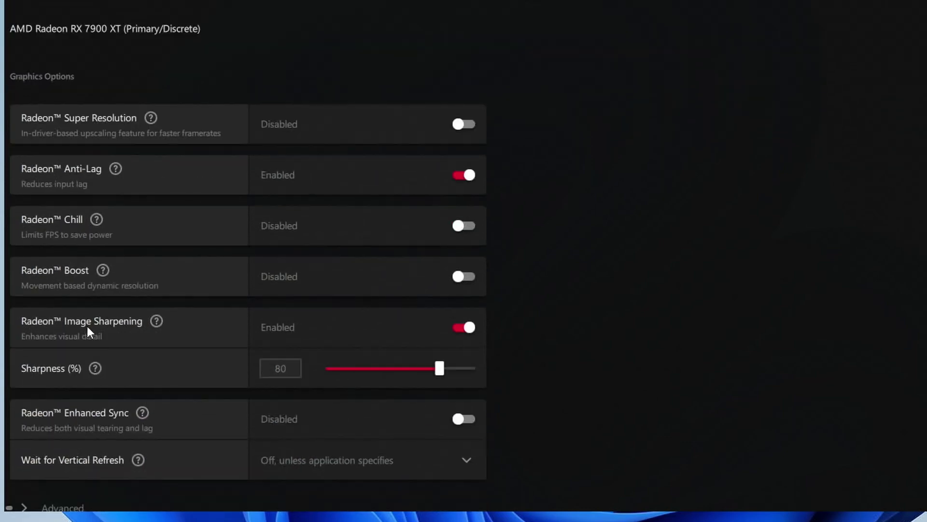
{"action": "scroll", "coordinate": [129, 315], "scroll_direction": "down", "scroll_amount": 1}
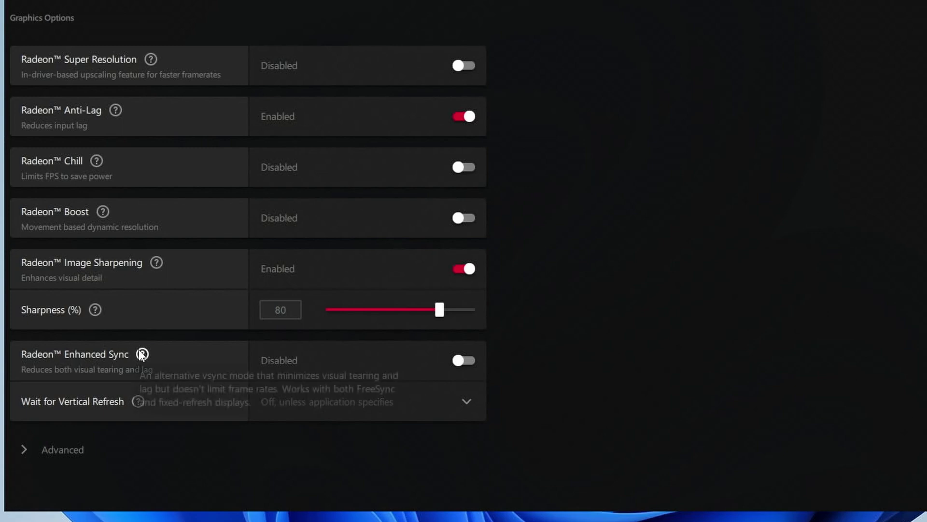
- Expand the Advanced graphics options, scroll through them, and move to the Display settings page
{"action": "left_click", "coordinate": [77, 449]}
{"action": "scroll", "coordinate": [190, 379], "scroll_direction": "down", "scroll_amount": 10}
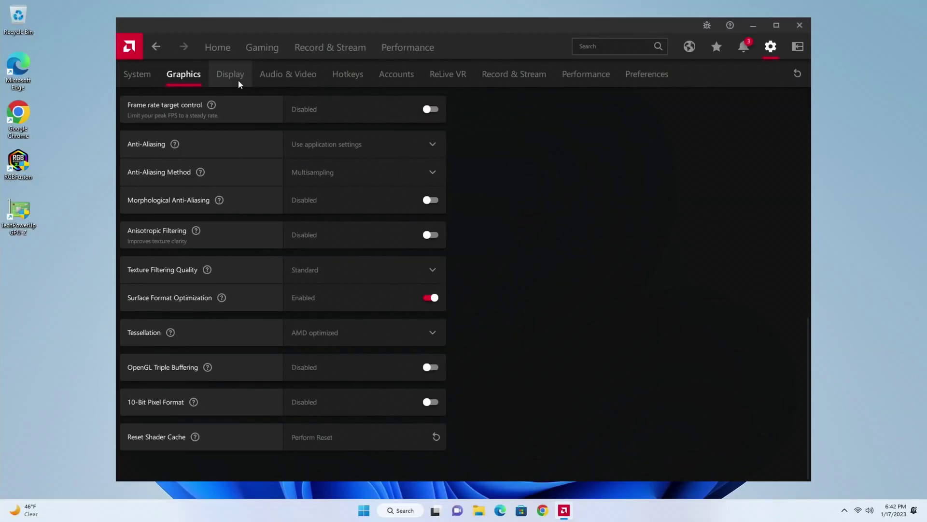
{"action": "left_click", "coordinate": [239, 79]}
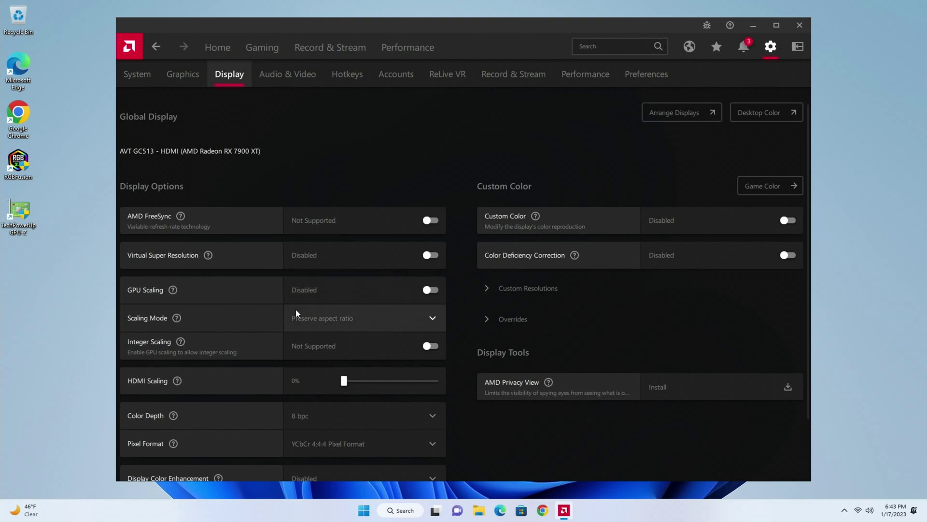
- Review Display settings, then the Audio & Video page with its Default video profile, and Hotkeys
{"action": "scroll", "coordinate": [296, 315], "scroll_direction": "down", "scroll_amount": 2}
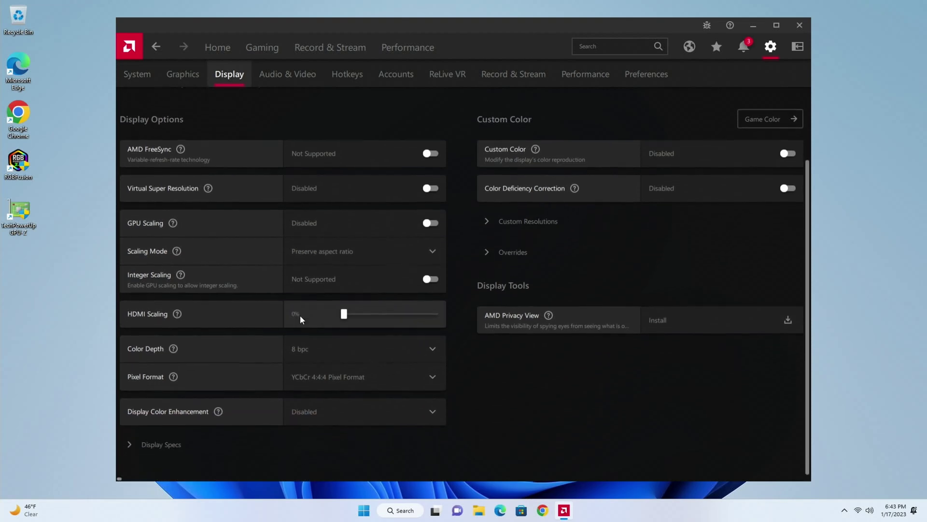
{"action": "scroll", "coordinate": [303, 313], "scroll_direction": "up", "scroll_amount": 2}
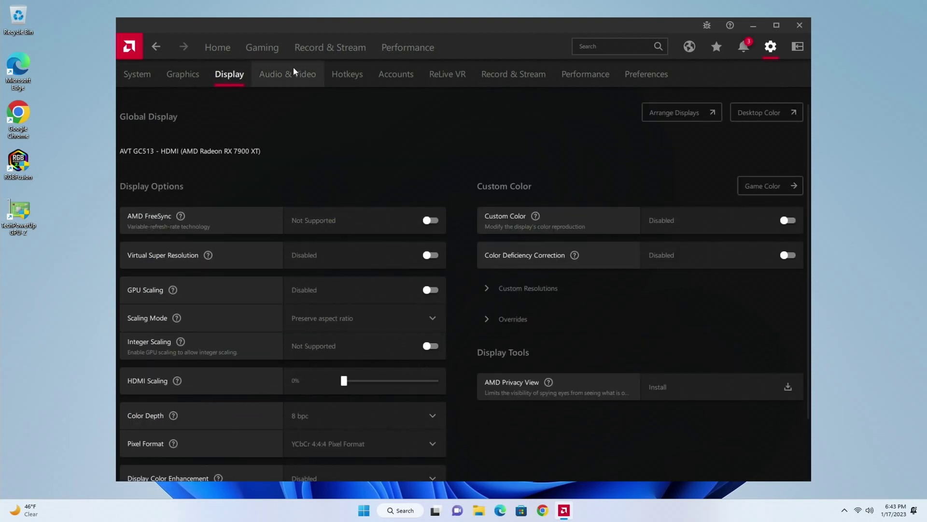
{"action": "left_click", "coordinate": [290, 74]}
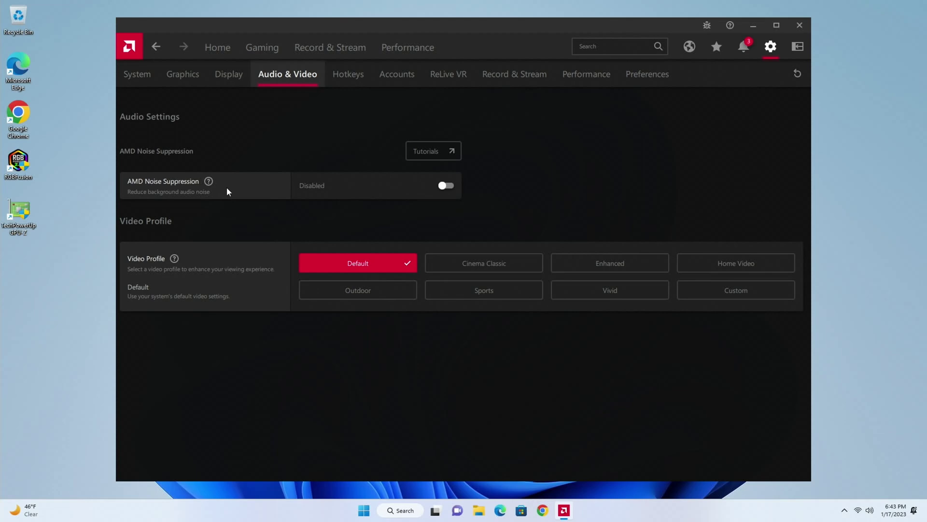
{"action": "left_click", "coordinate": [339, 75]}
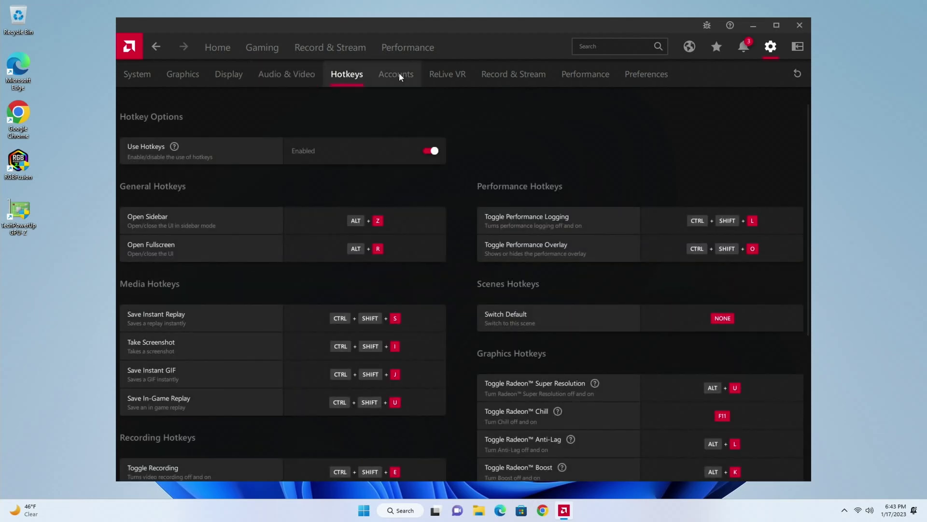
- View the Accounts, ReLive VR and Record & Stream settings, then revisit Home and Global Graphics
{"action": "left_click", "coordinate": [397, 74]}
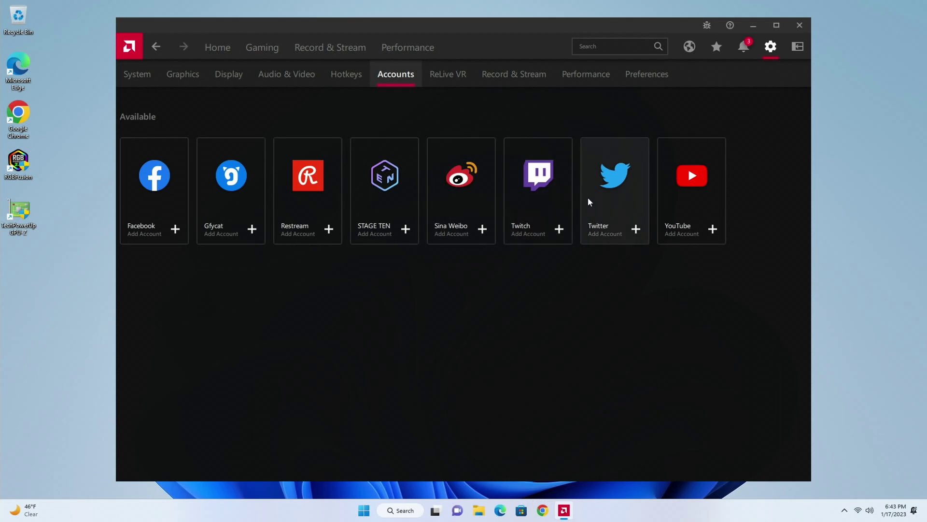
{"action": "left_click", "coordinate": [451, 85]}
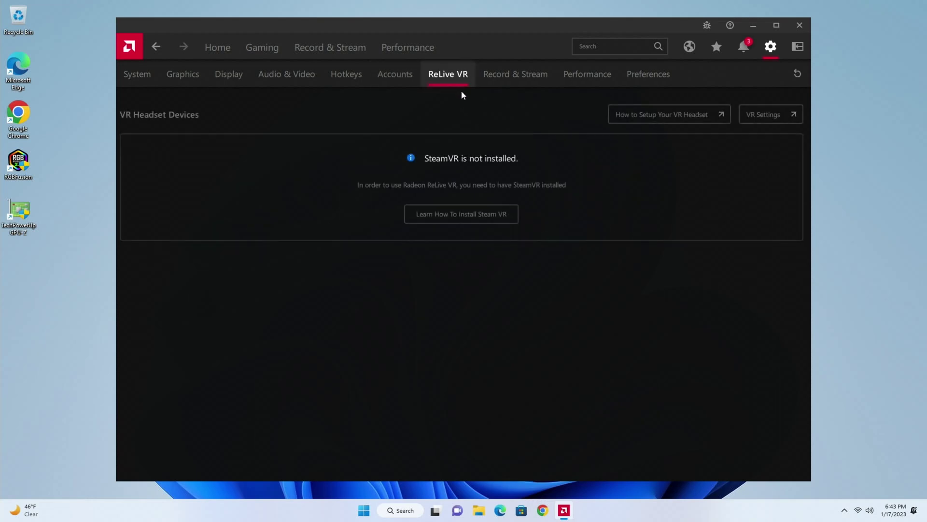
{"action": "left_click", "coordinate": [530, 80]}
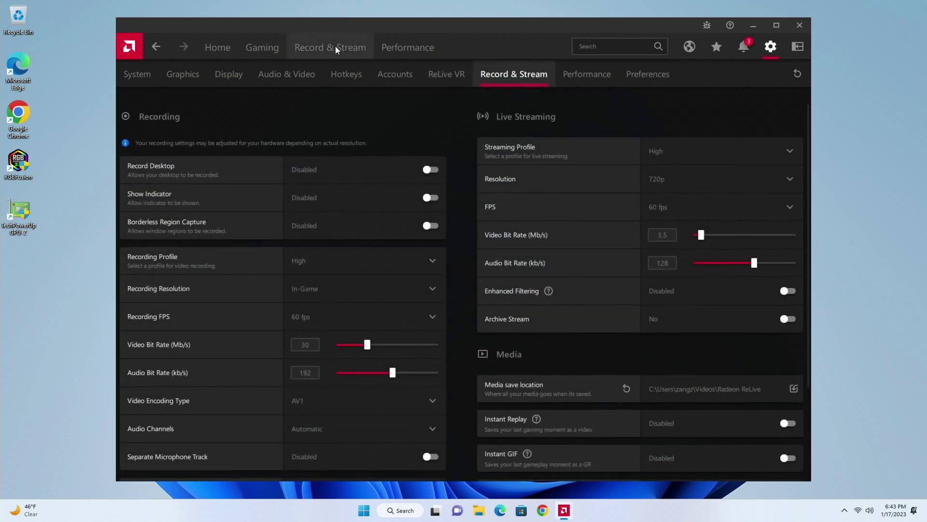
{"action": "left_click", "coordinate": [226, 51]}
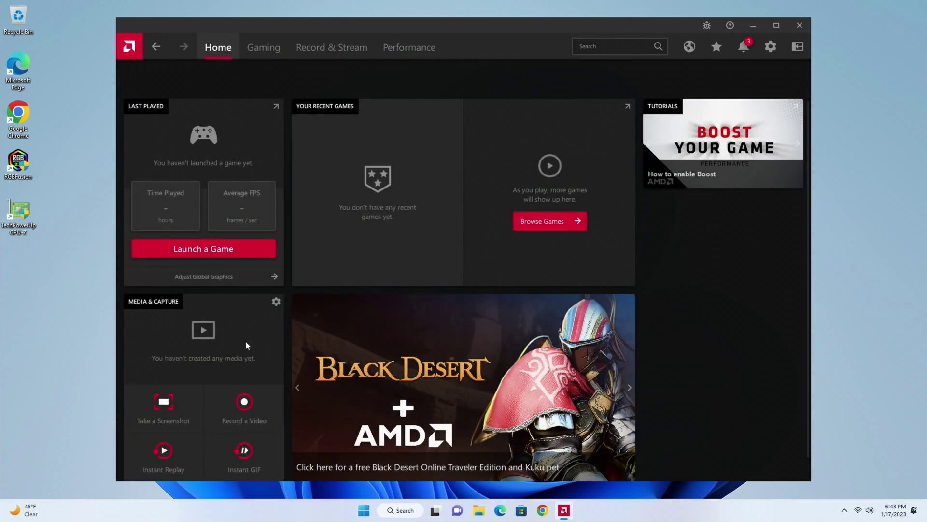
{"action": "left_click", "coordinate": [216, 282]}
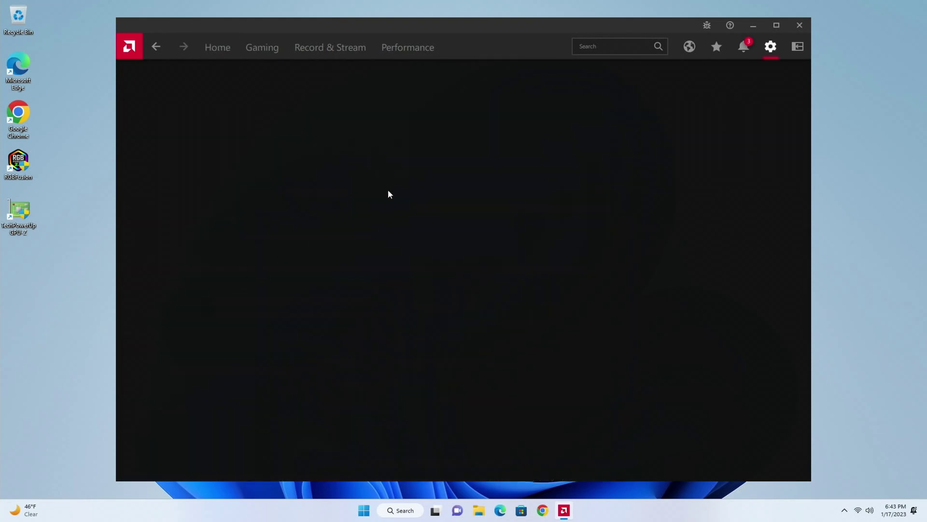
- Review Record & Stream settings again, then the Performance and Preferences settings pages
{"action": "left_click", "coordinate": [520, 77]}
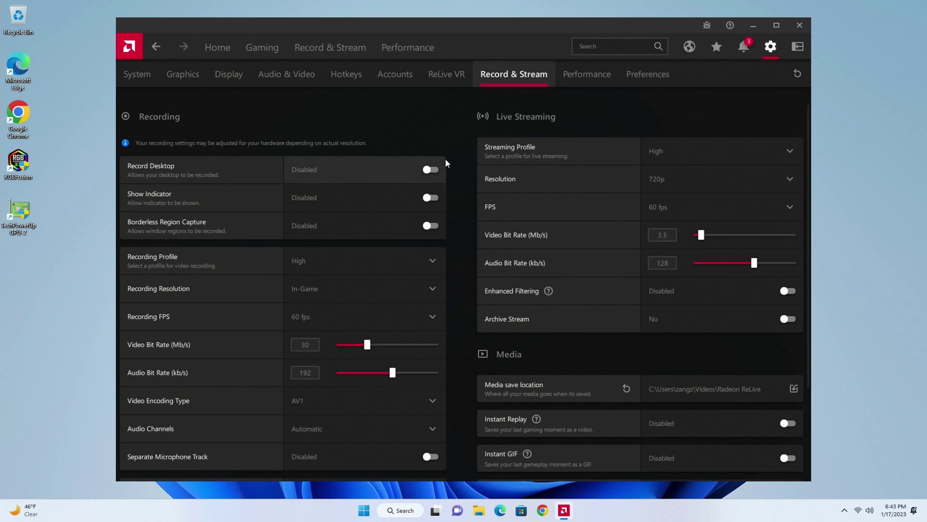
{"action": "scroll", "coordinate": [321, 439], "scroll_direction": "down", "scroll_amount": 3}
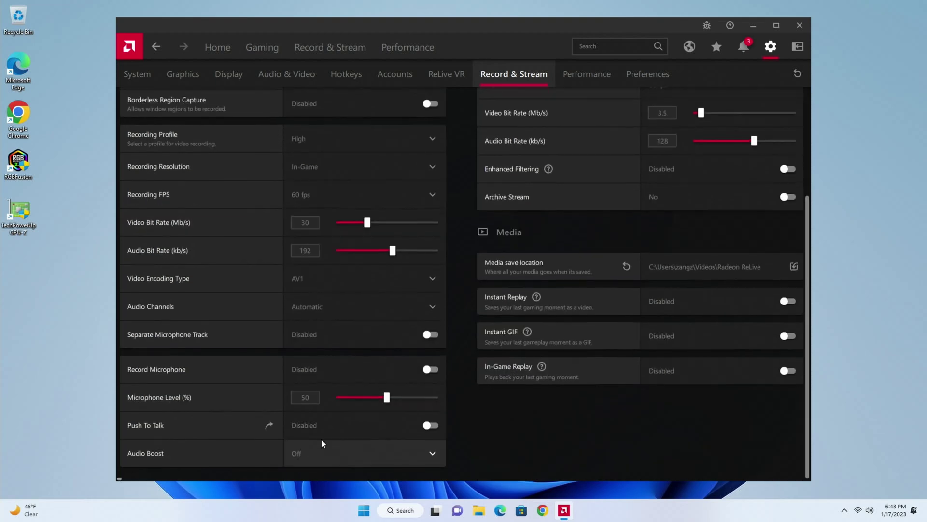
{"action": "scroll", "coordinate": [580, 138], "scroll_direction": "up", "scroll_amount": 3}
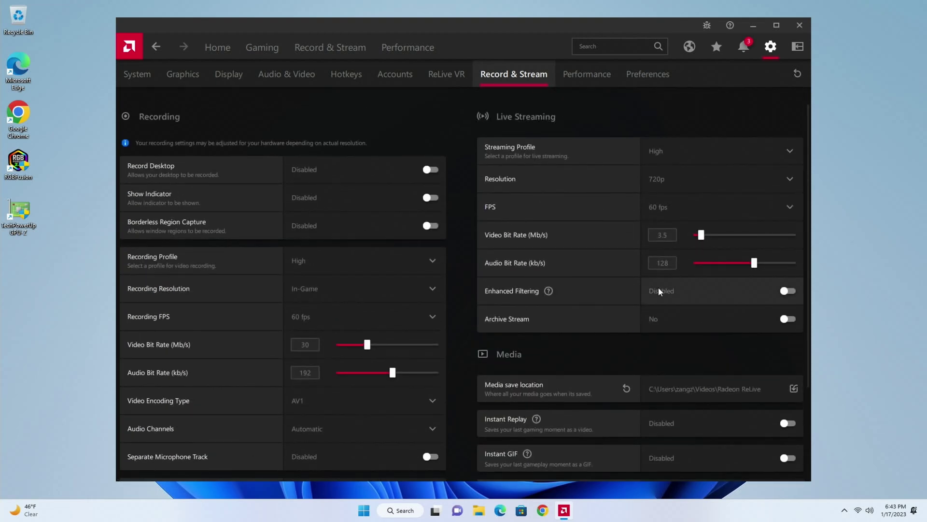
{"action": "left_click", "coordinate": [569, 88]}
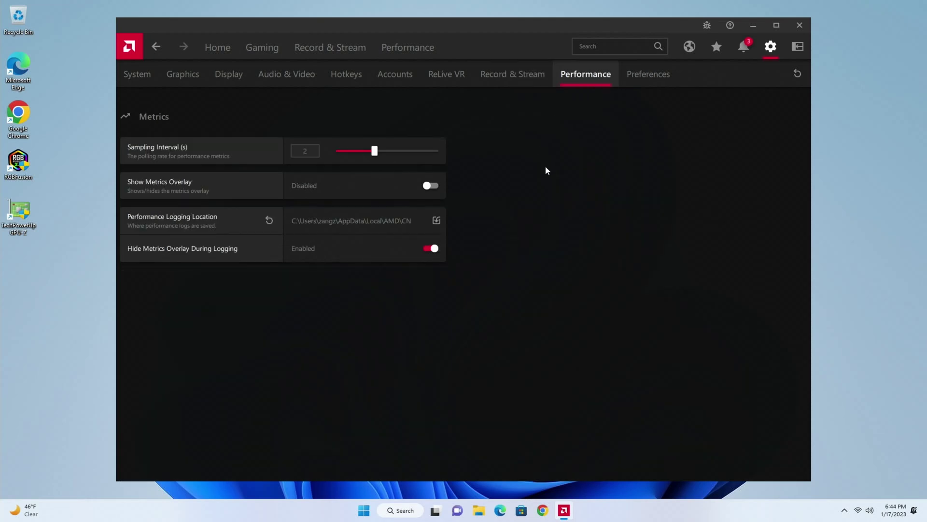
{"action": "left_click", "coordinate": [630, 80]}
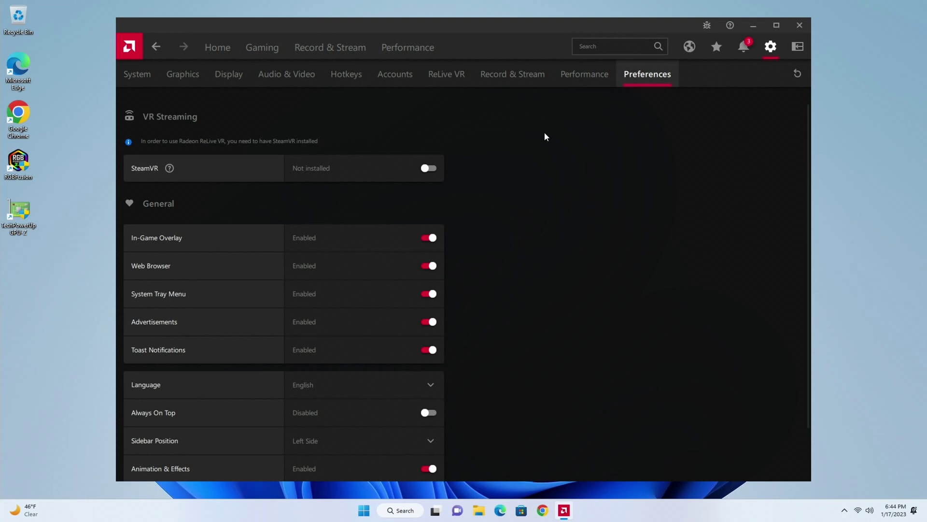
- Skip the Record & Stream setup wizard, browse Live Stream, Scene Editor and Media, then view Performance metrics
{"action": "left_click", "coordinate": [264, 46]}
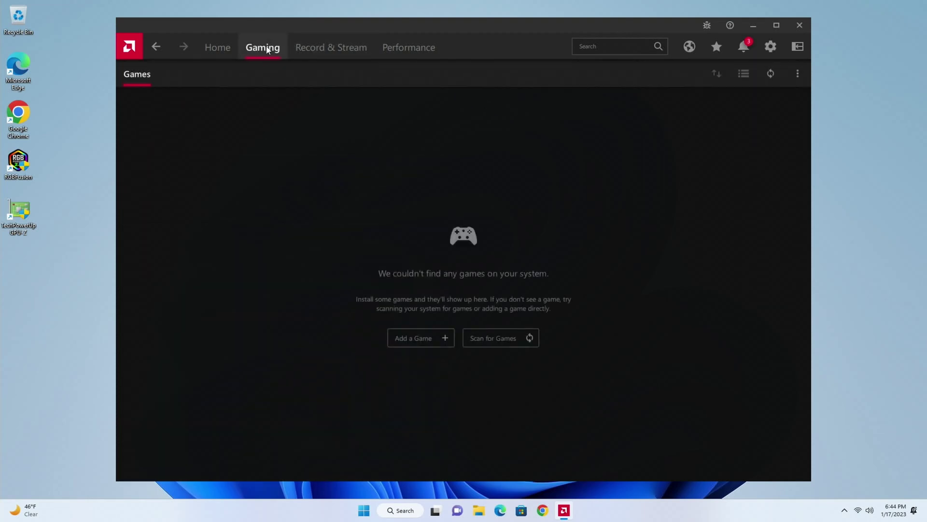
{"action": "left_click", "coordinate": [332, 51]}
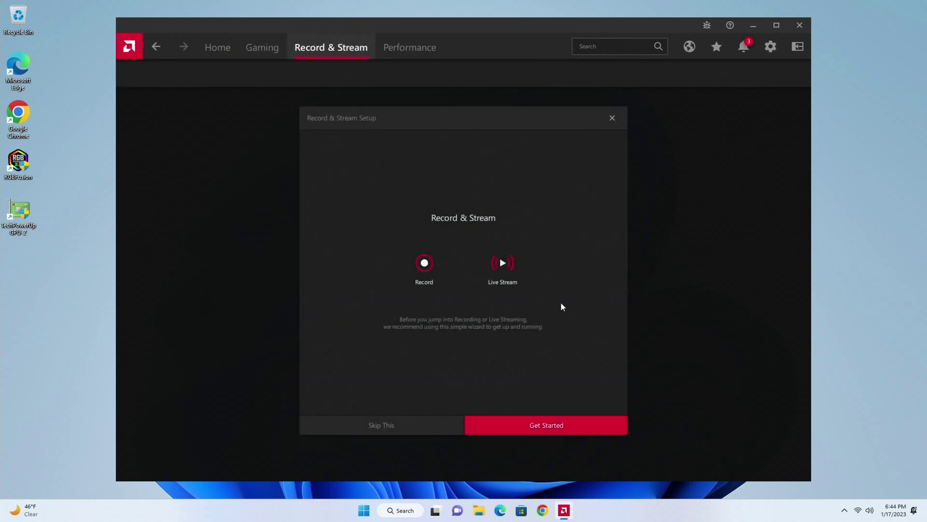
{"action": "left_click", "coordinate": [395, 432]}
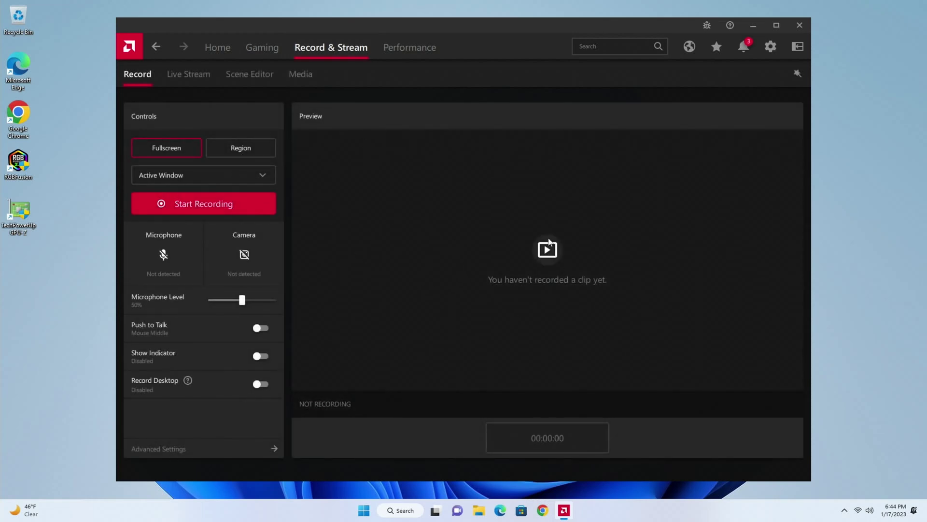
{"action": "left_click", "coordinate": [207, 81]}
{"action": "left_click", "coordinate": [246, 79]}
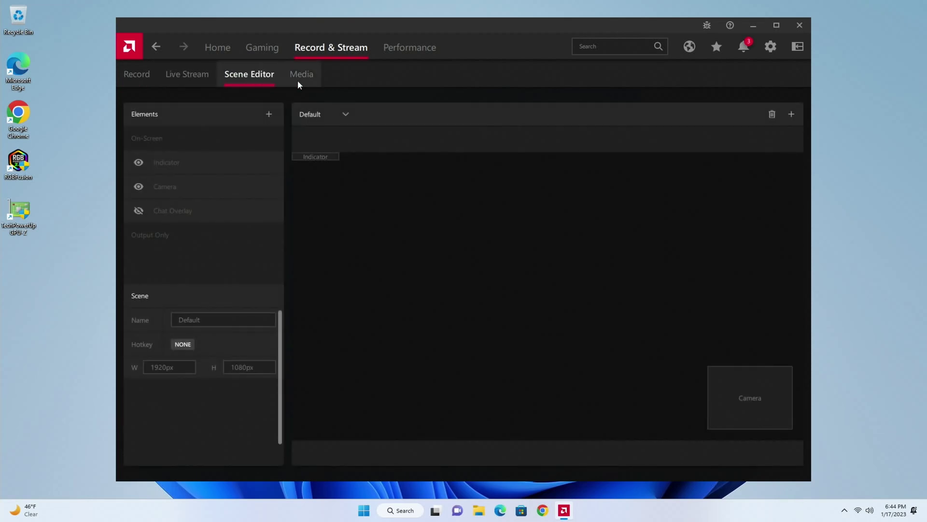
{"action": "left_click", "coordinate": [298, 79]}
{"action": "left_click", "coordinate": [394, 51]}
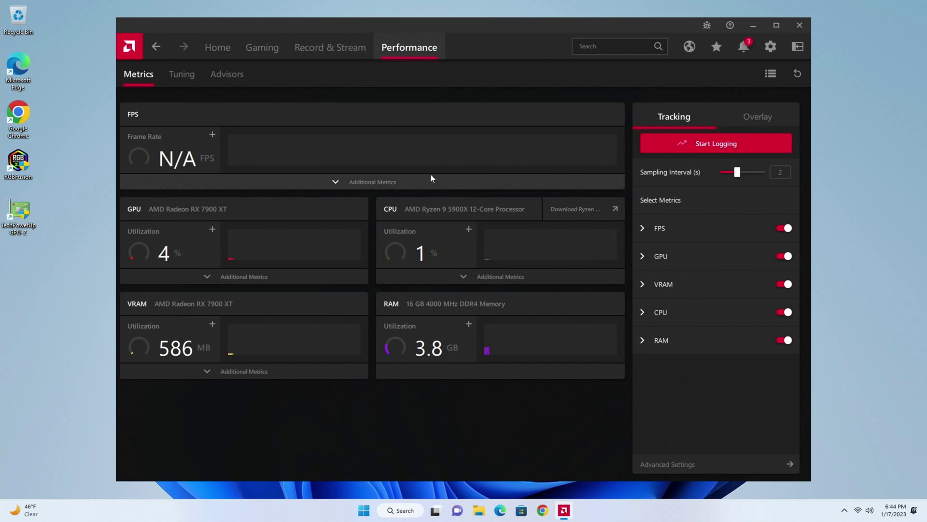
- Expand FPS tracking, view the Tuning and Advisors pages, then return to Gaming-profile Global Graphics
{"action": "left_click", "coordinate": [649, 227]}
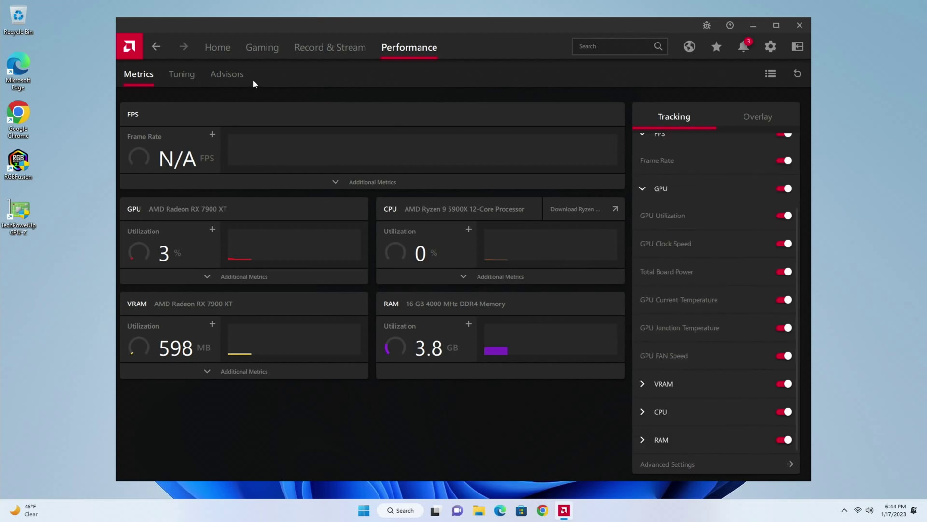
{"action": "left_click", "coordinate": [169, 75]}
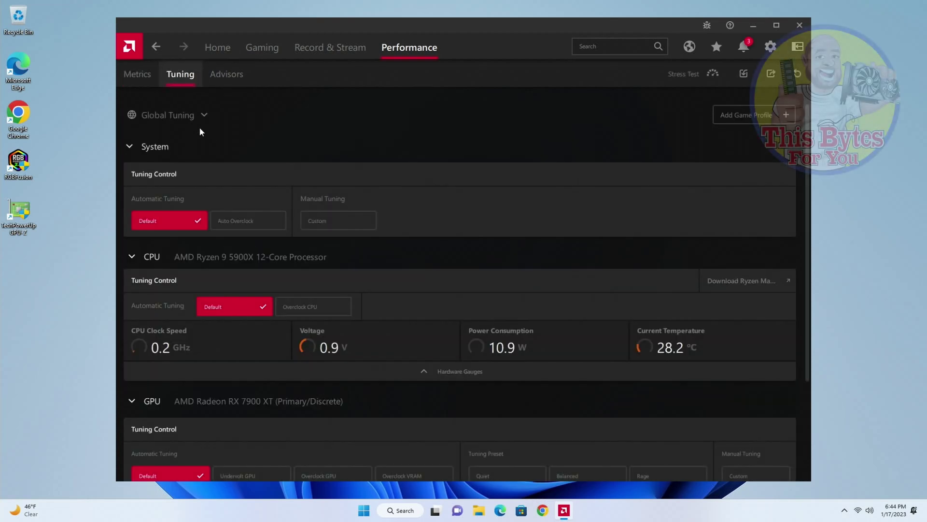
{"action": "left_click", "coordinate": [231, 74]}
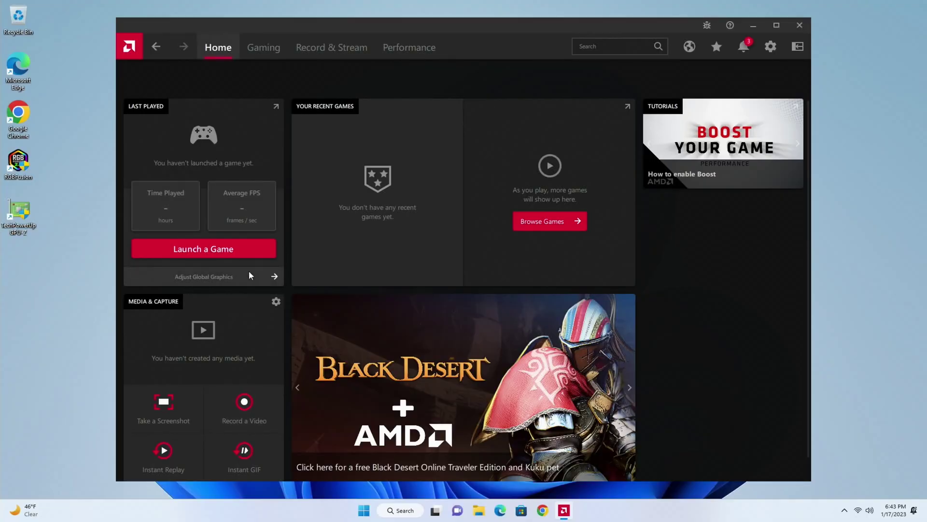
{"action": "left_click", "coordinate": [217, 282]}
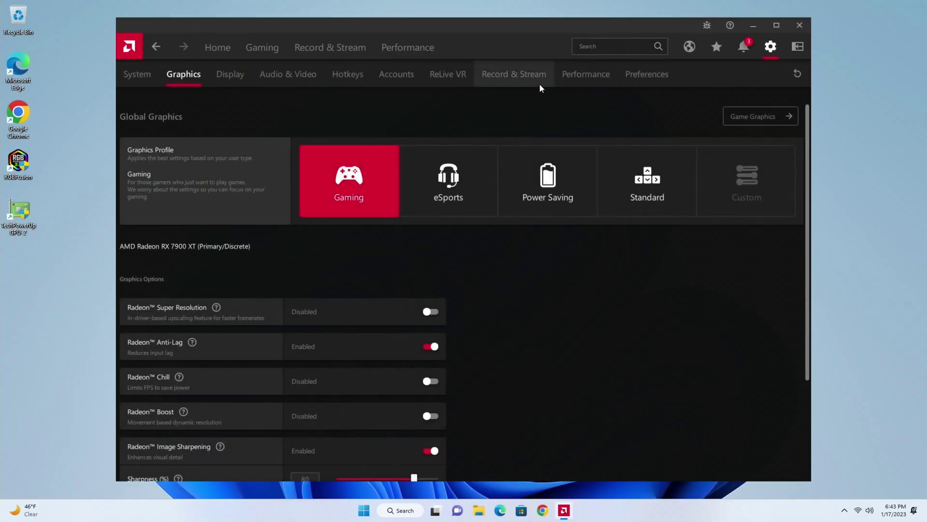